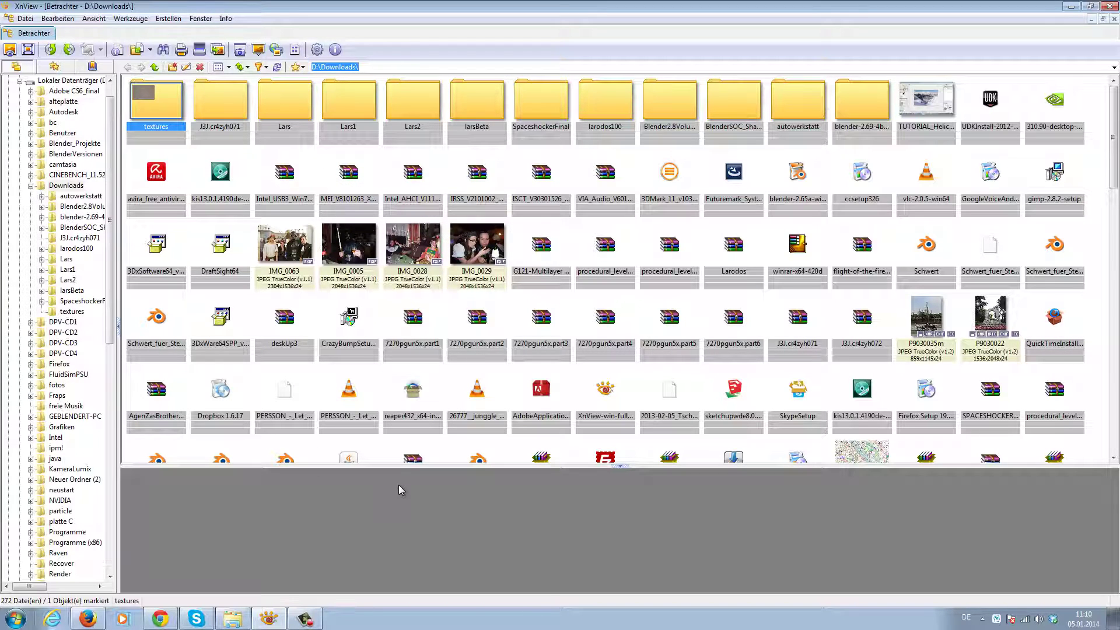
- Open D:\fotos\Urlaub in Explorer and page through its photos in Photo Viewer, starting at DSC_0031
{"action": "left_click", "coordinate": [233, 618]}
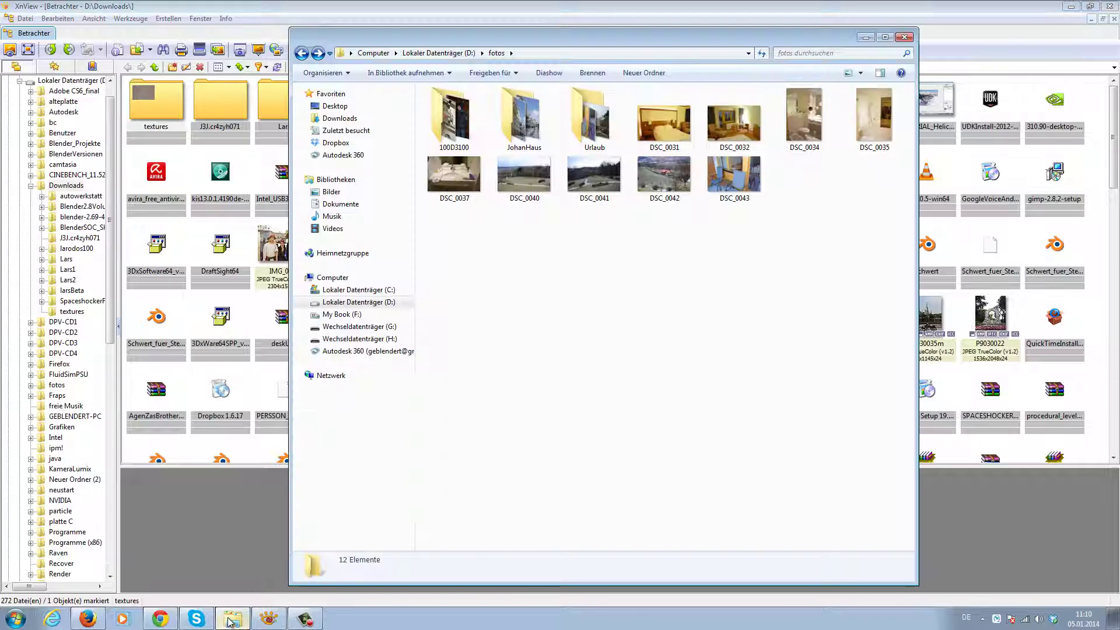
{"action": "double_click", "coordinate": [595, 120]}
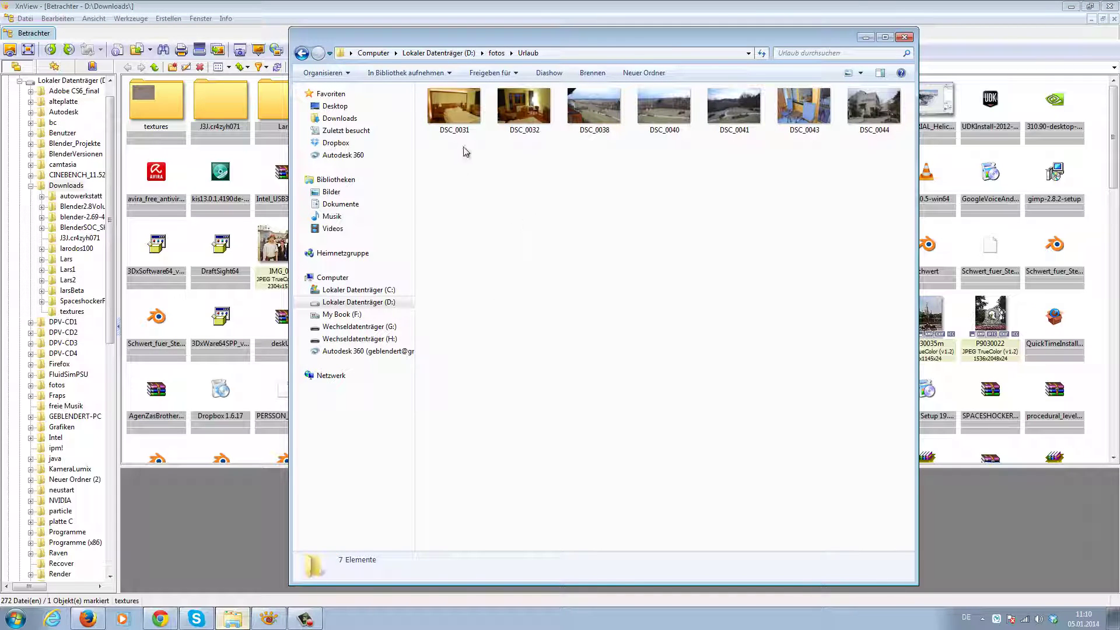
{"action": "double_click", "coordinate": [469, 115]}
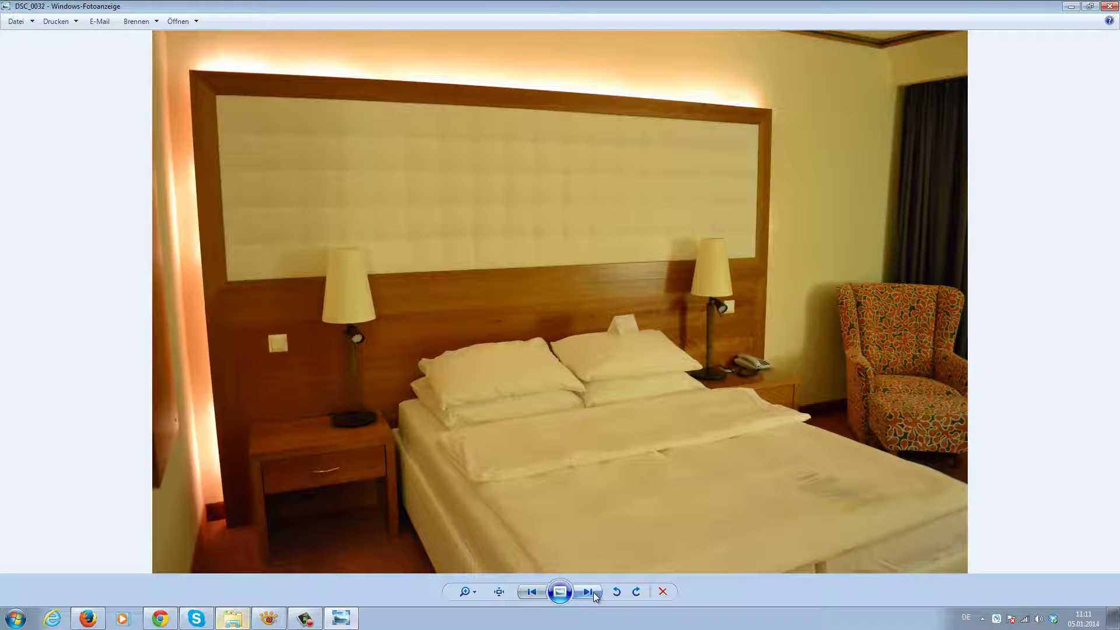
{"action": "left_click", "coordinate": [589, 593]}
{"action": "left_click", "coordinate": [588, 592]}
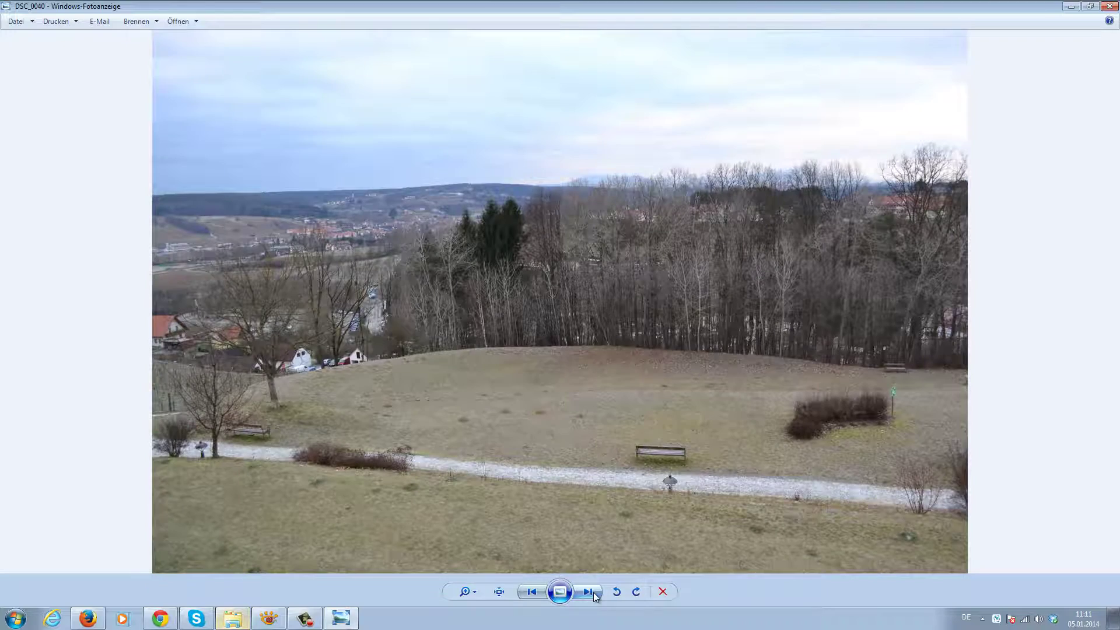
{"action": "left_click", "coordinate": [588, 592]}
{"action": "left_click", "coordinate": [588, 593]}
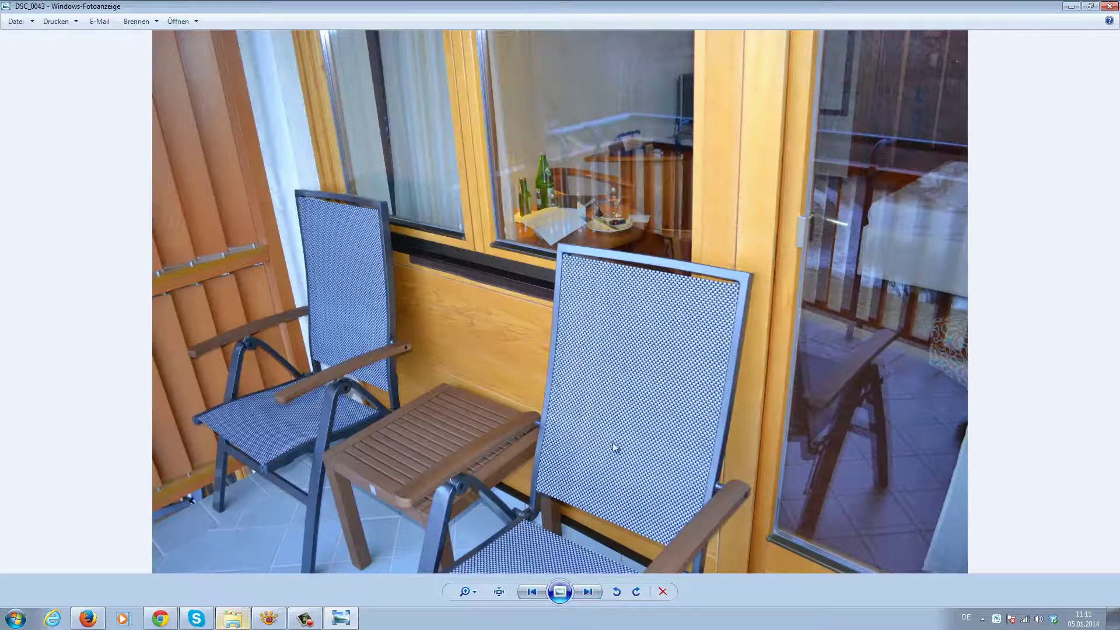
{"action": "left_click", "coordinate": [1103, 8]}
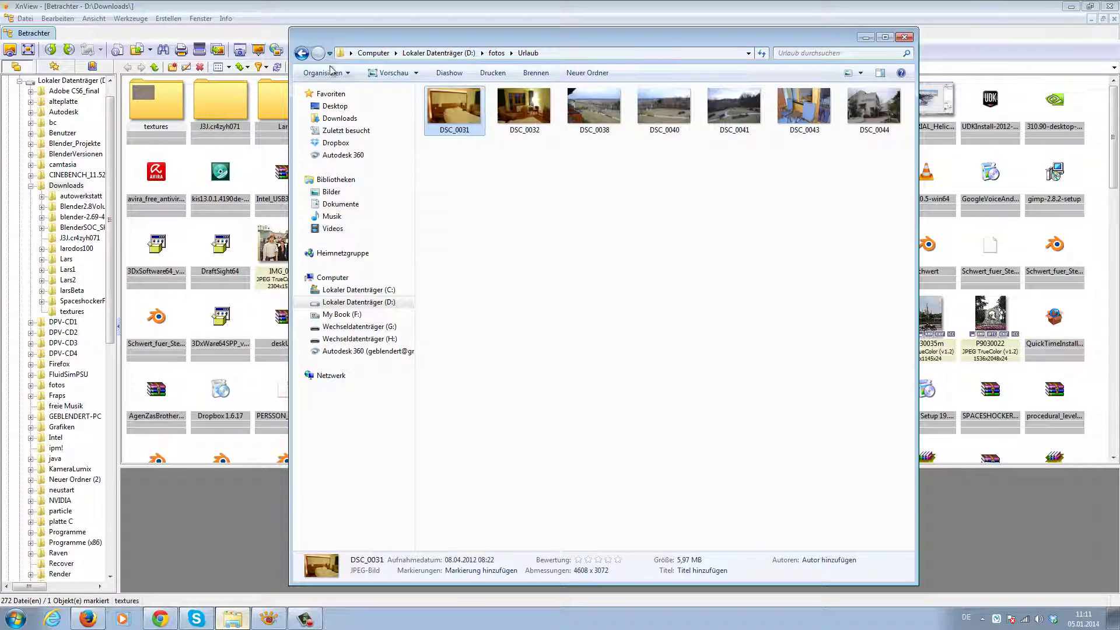
- Check the Urlaub folder's properties from fotos: 7 files totalling 43.5 MB
{"action": "left_click", "coordinate": [299, 54]}
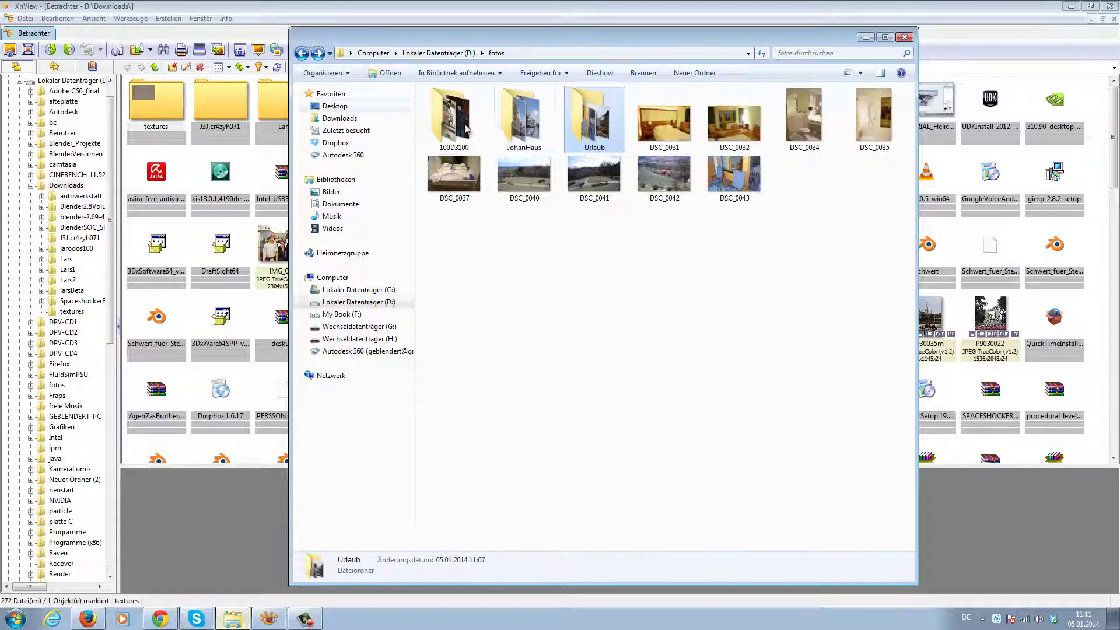
{"action": "right_click", "coordinate": [590, 116]}
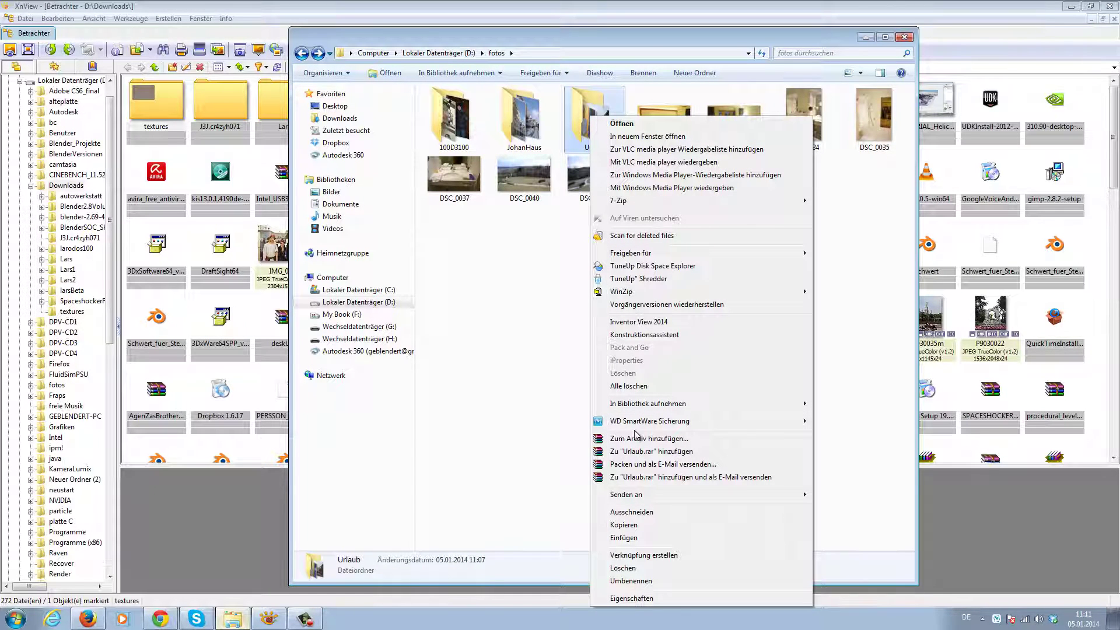
{"action": "left_click", "coordinate": [629, 598]}
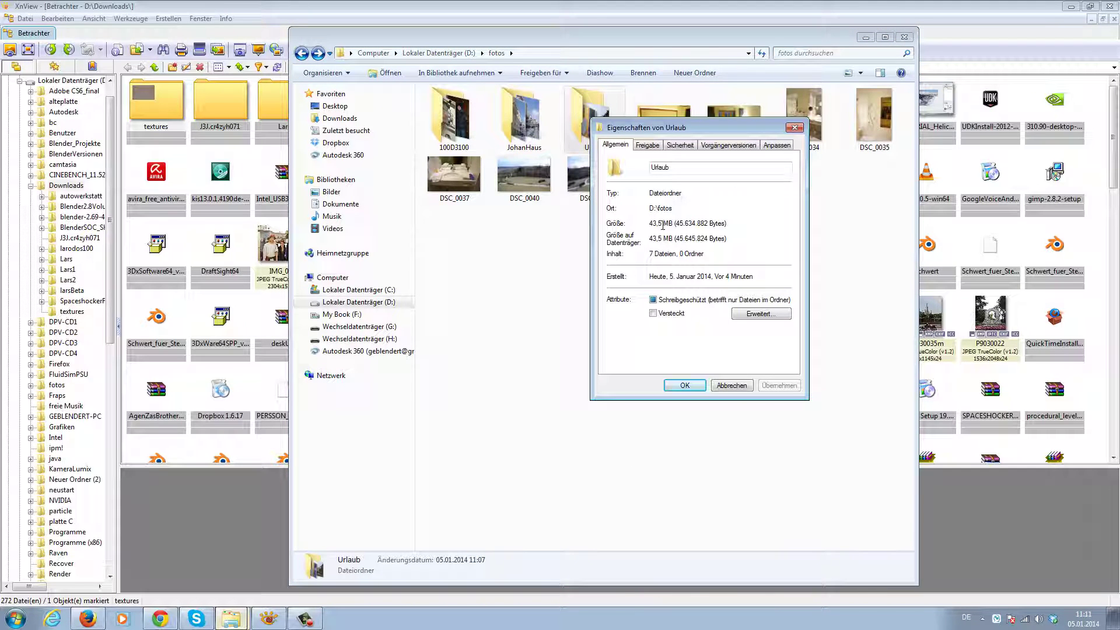
{"action": "left_click", "coordinate": [723, 387]}
- Reopen Urlaub, return to fotos, and bring the XnView window back to the front
{"action": "double_click", "coordinate": [603, 140]}
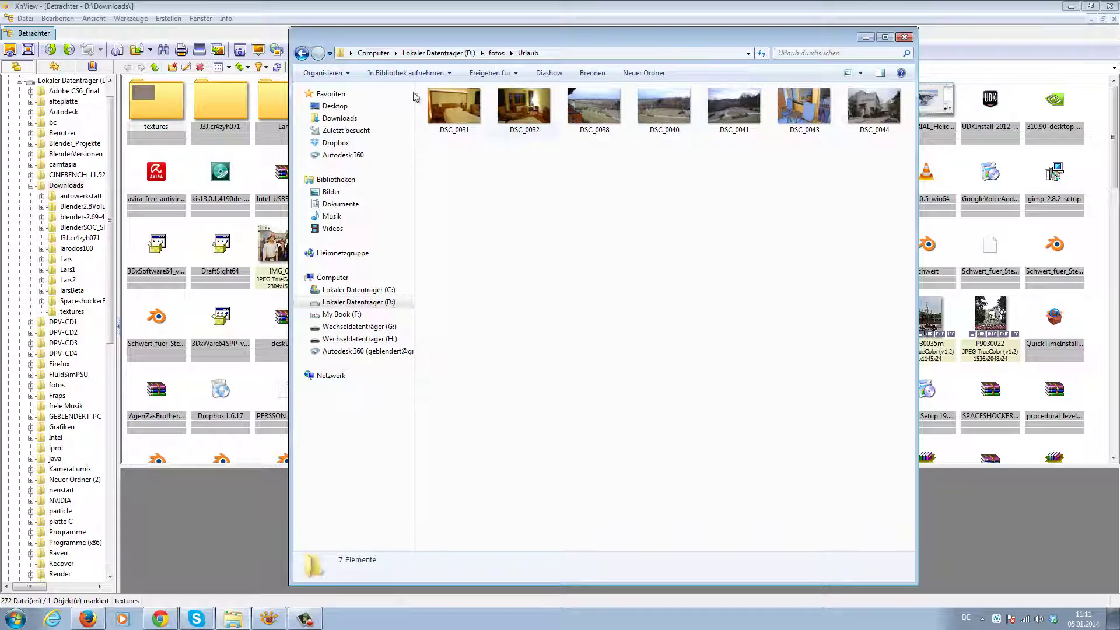
{"action": "left_click", "coordinate": [302, 53]}
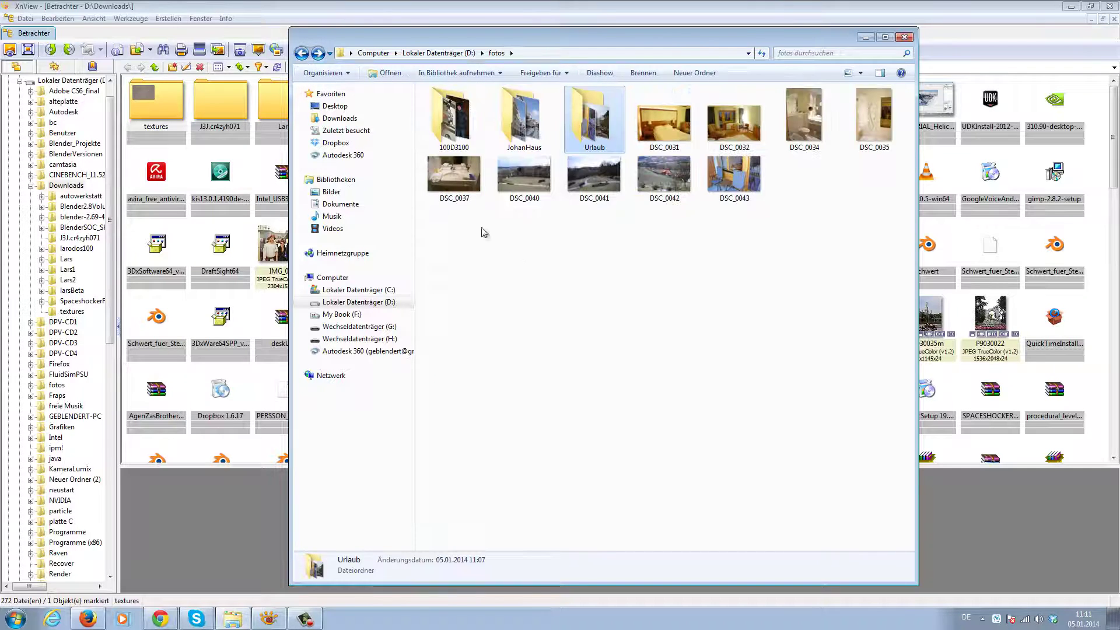
{"action": "left_click", "coordinate": [438, 9]}
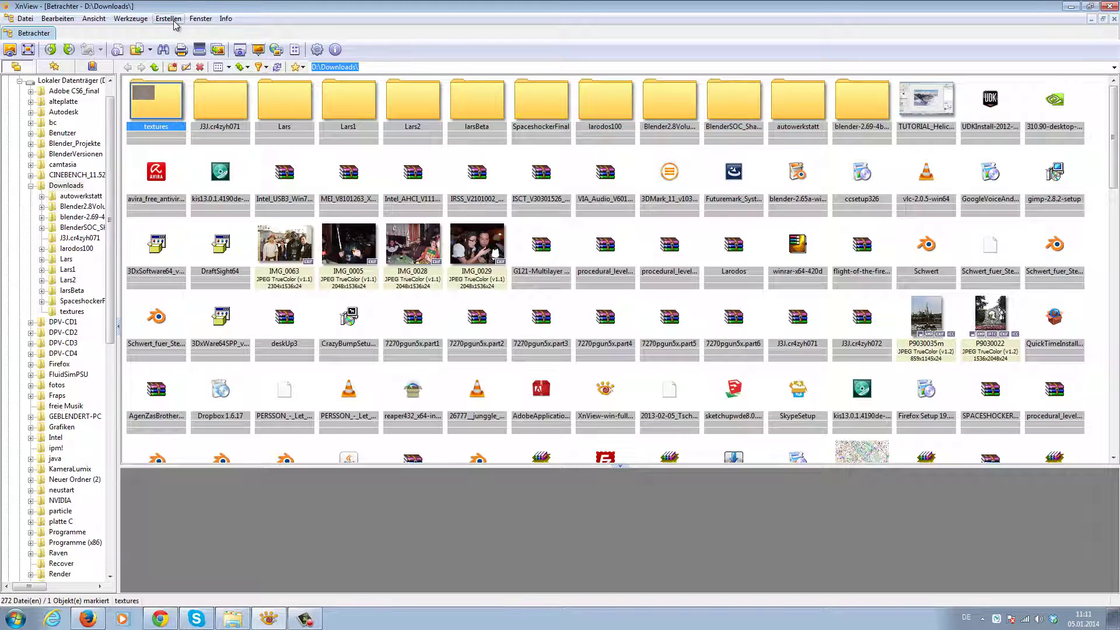
- Open Werkzeuge > Stapelverarbeitung and remove the leftover texture file from the Eingabe list
{"action": "left_click", "coordinate": [135, 20]}
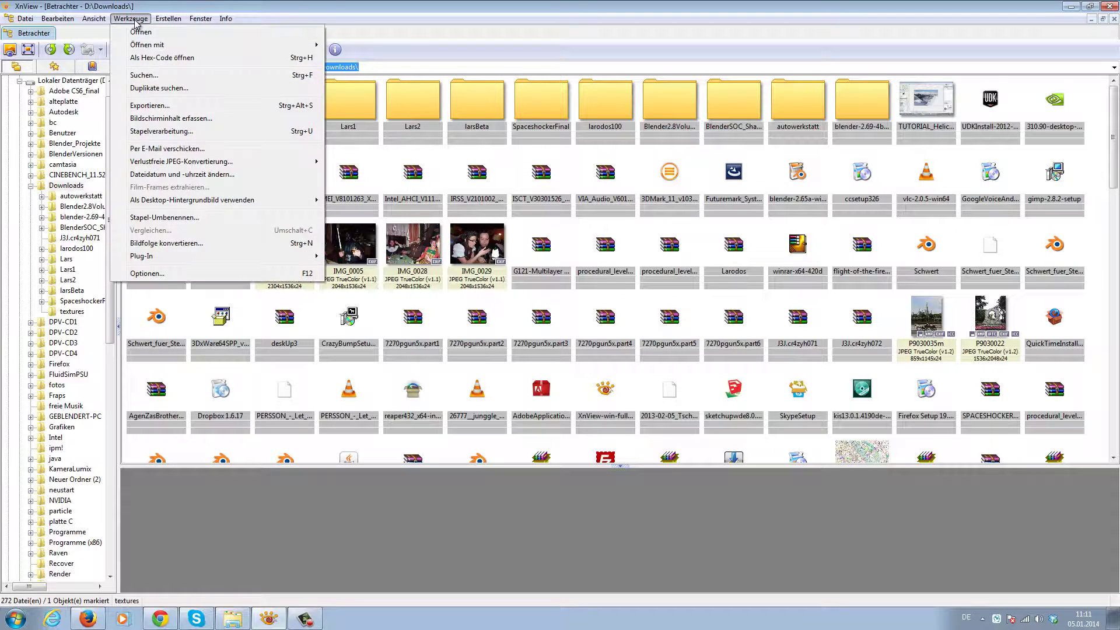
{"action": "left_click", "coordinate": [174, 133]}
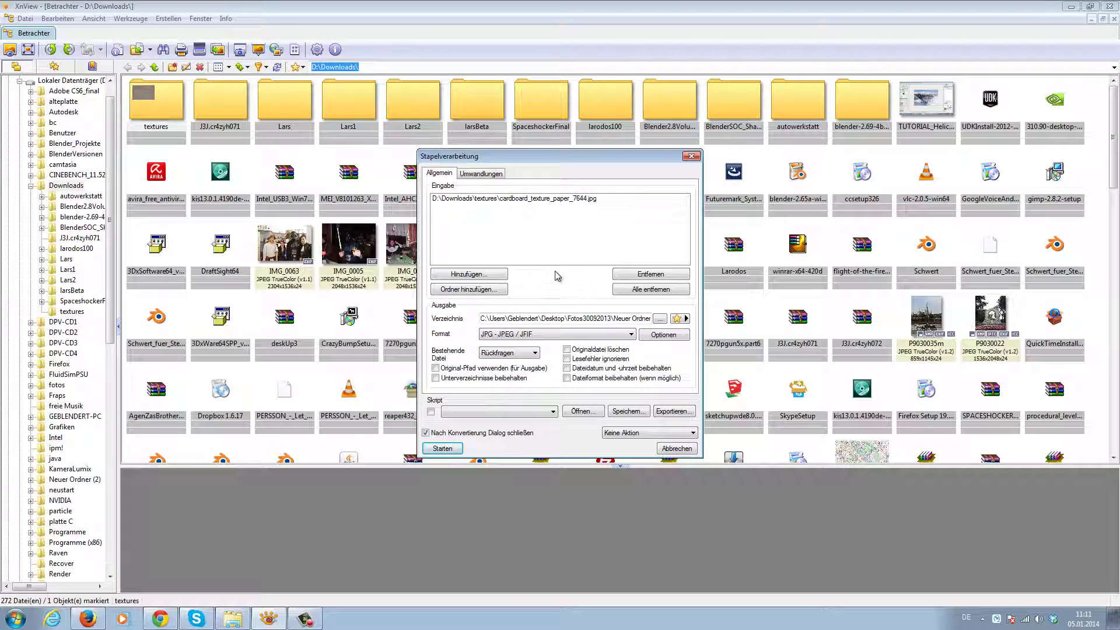
{"action": "left_click", "coordinate": [486, 200]}
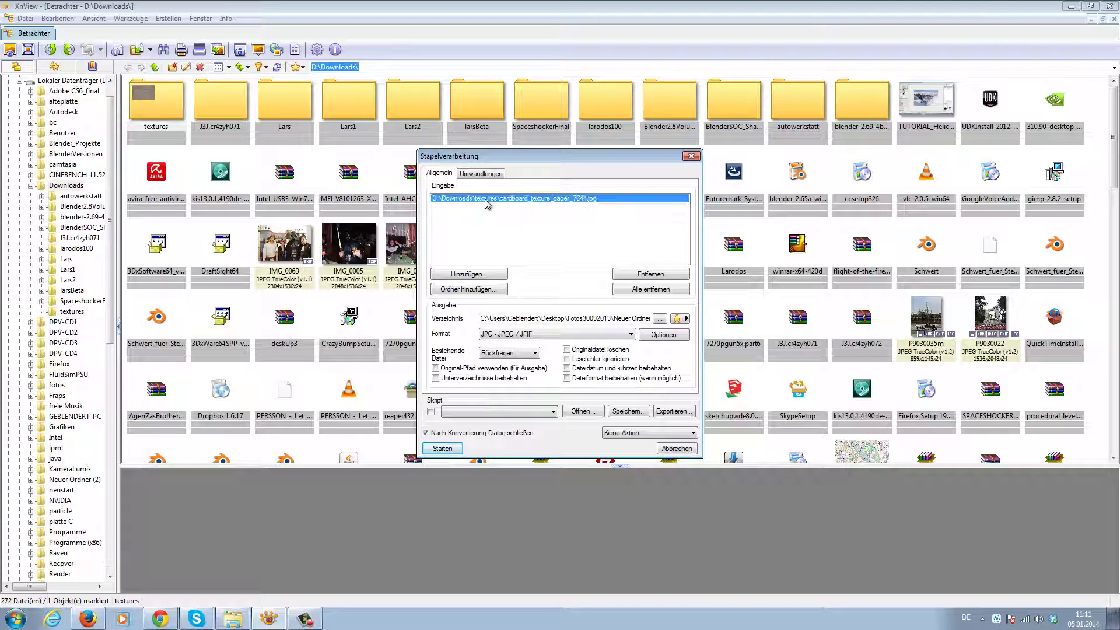
{"action": "left_click", "coordinate": [624, 276]}
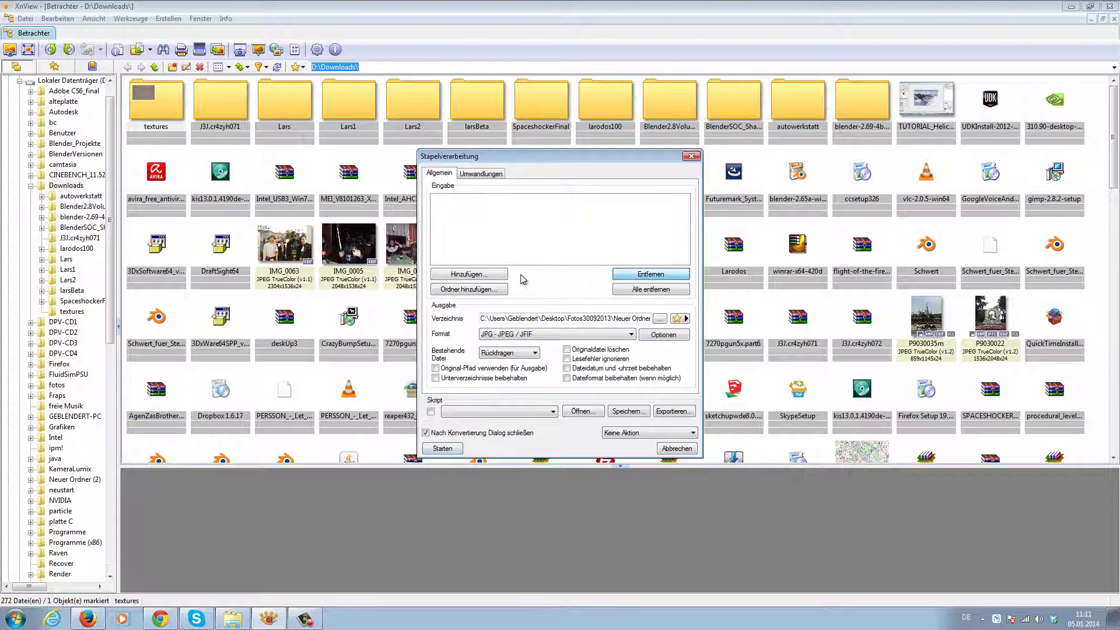
{"action": "left_click", "coordinate": [488, 275]}
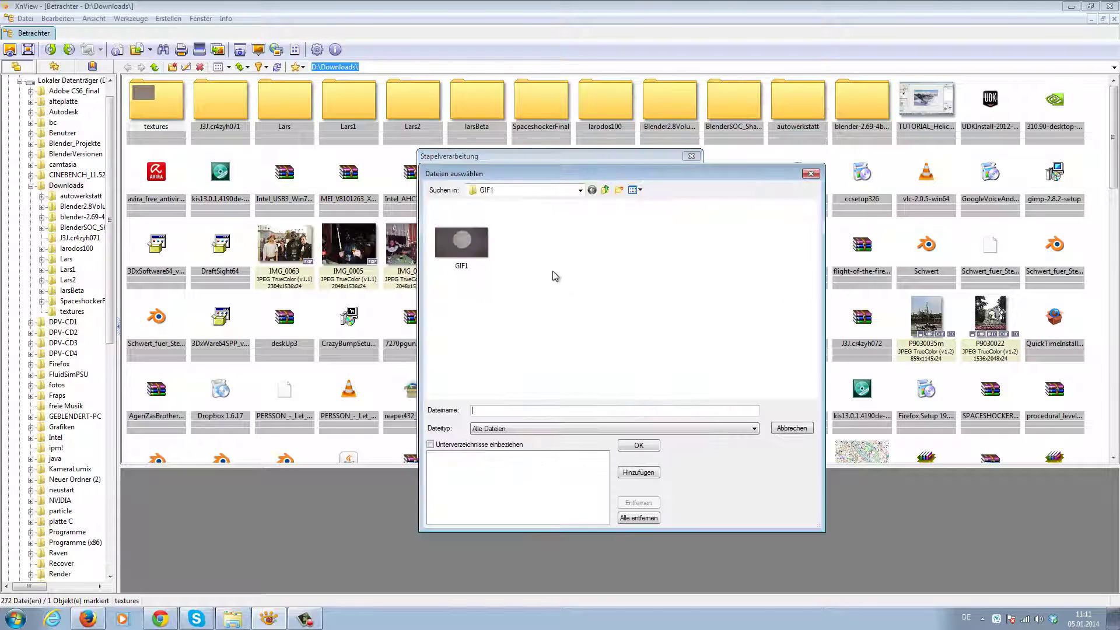
- Browse to D:\fotos\Urlaub and add all seven holiday JPEGs to the batch input list
{"action": "left_click", "coordinate": [580, 190]}
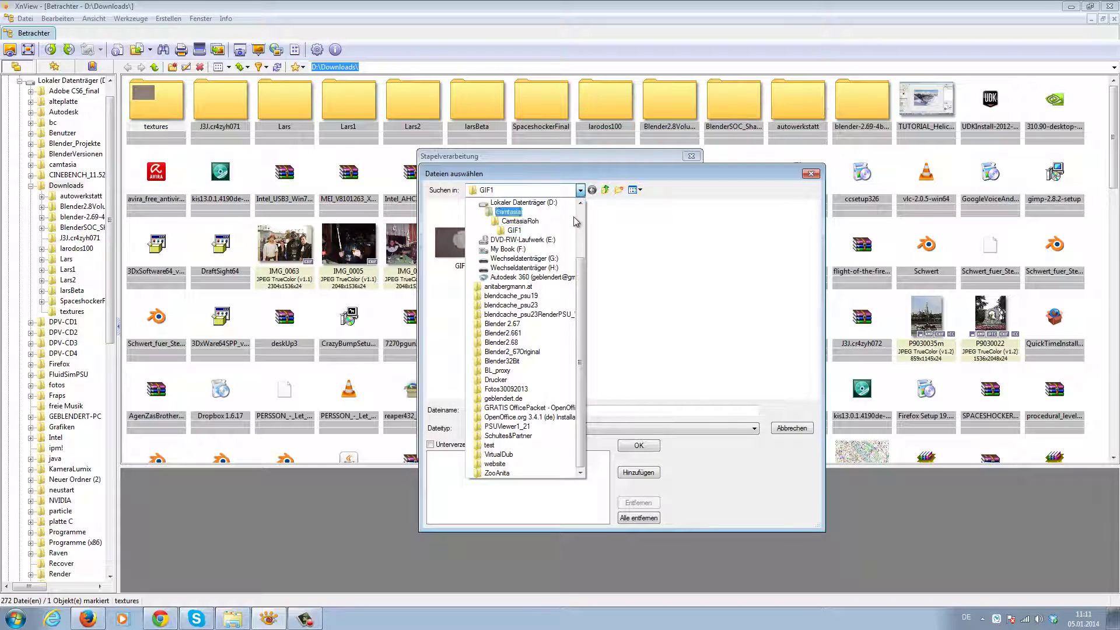
{"action": "scroll", "coordinate": [540, 245], "scroll_direction": "up", "scroll_amount": 2}
{"action": "left_click", "coordinate": [540, 245]}
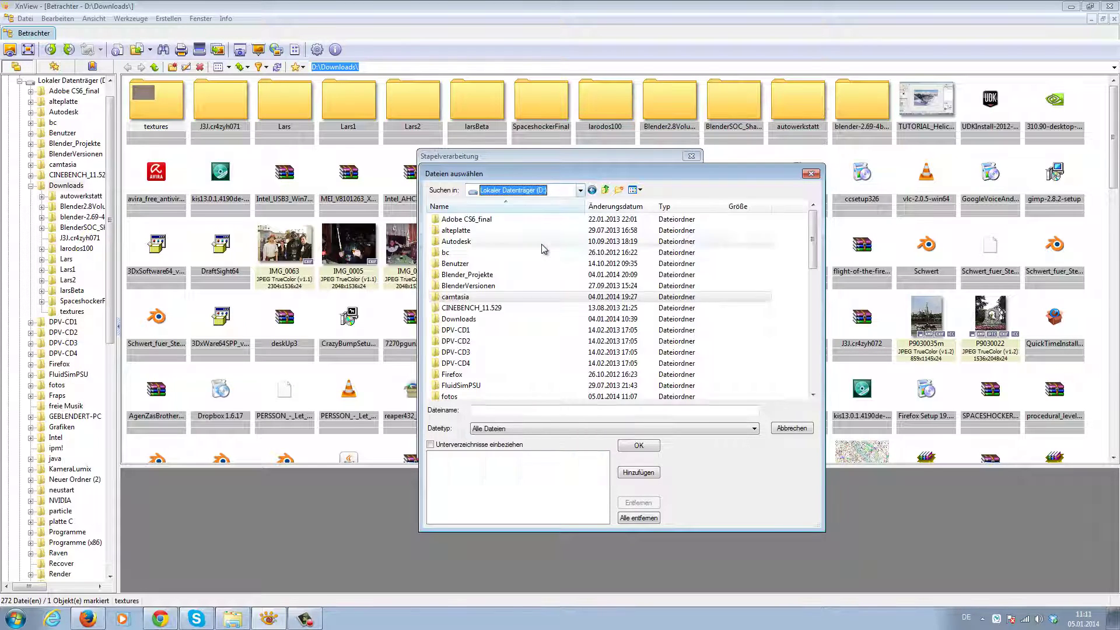
{"action": "scroll", "coordinate": [518, 340], "scroll_direction": "down", "scroll_amount": 3}
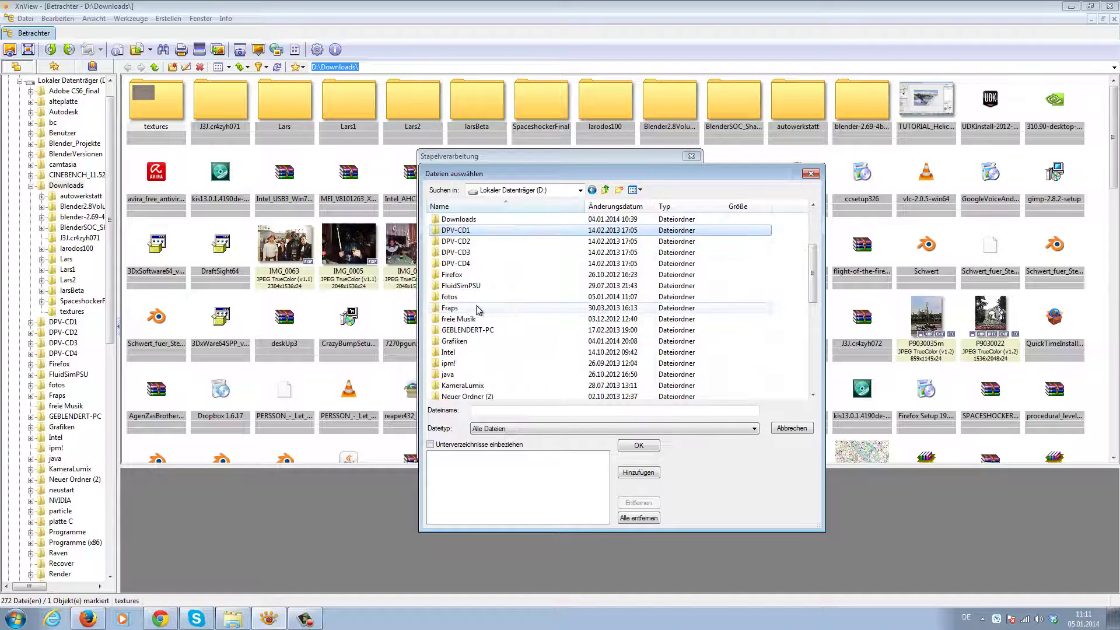
{"action": "double_click", "coordinate": [476, 295]}
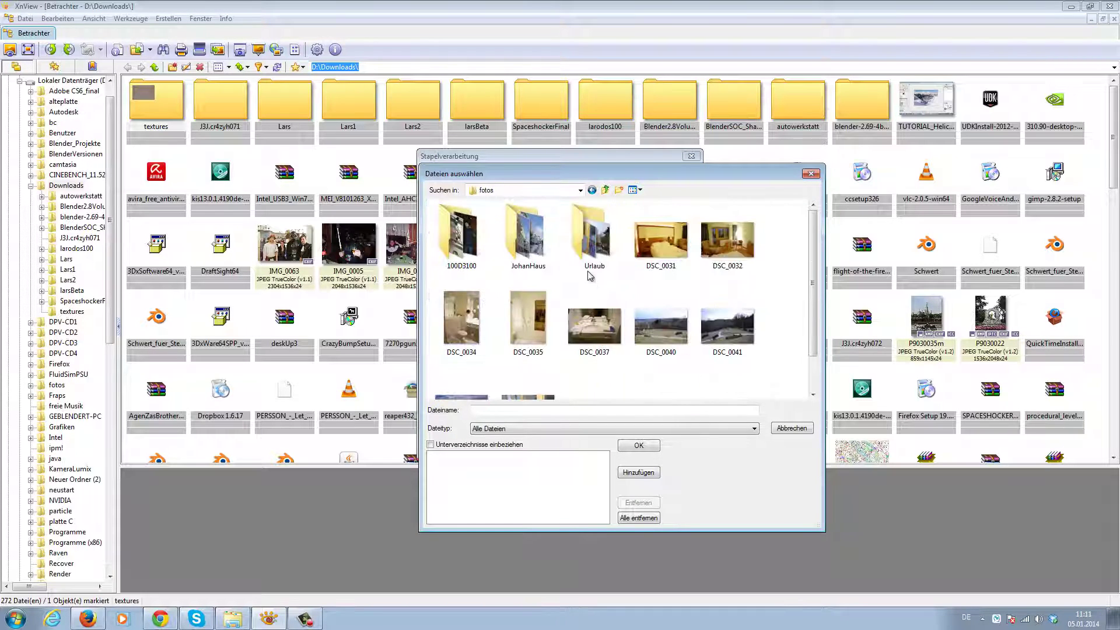
{"action": "double_click", "coordinate": [601, 236]}
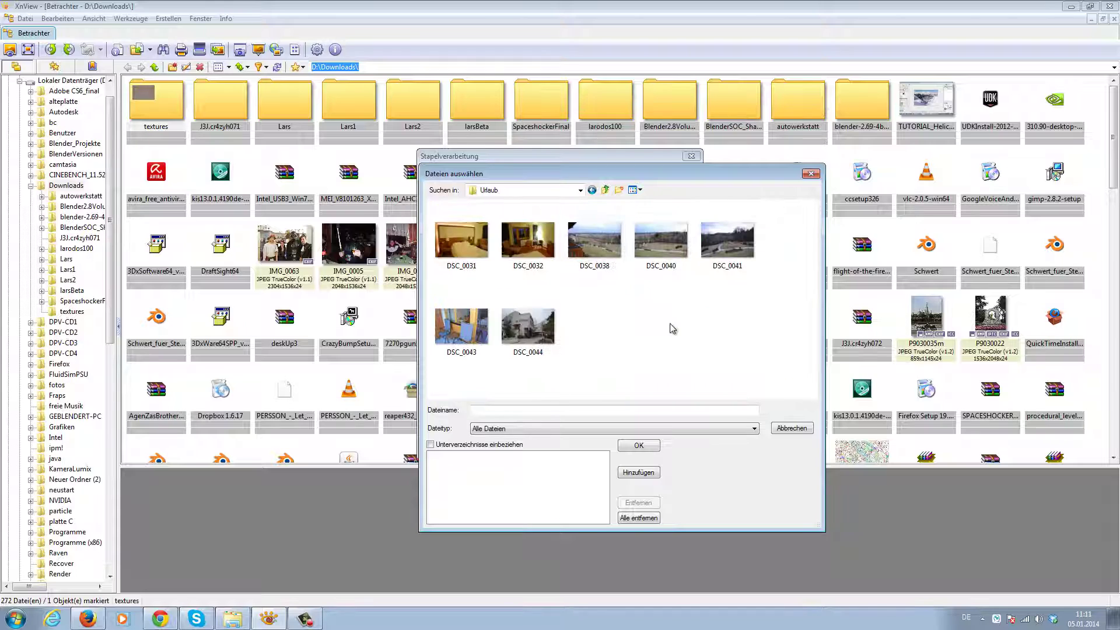
{"action": "mouse_move", "coordinate": [778, 364]}
{"action": "left_mouse_down"}
{"action": "mouse_move", "coordinate": [513, 229]}
{"action": "mouse_move", "coordinate": [435, 222]}
{"action": "left_mouse_up"}
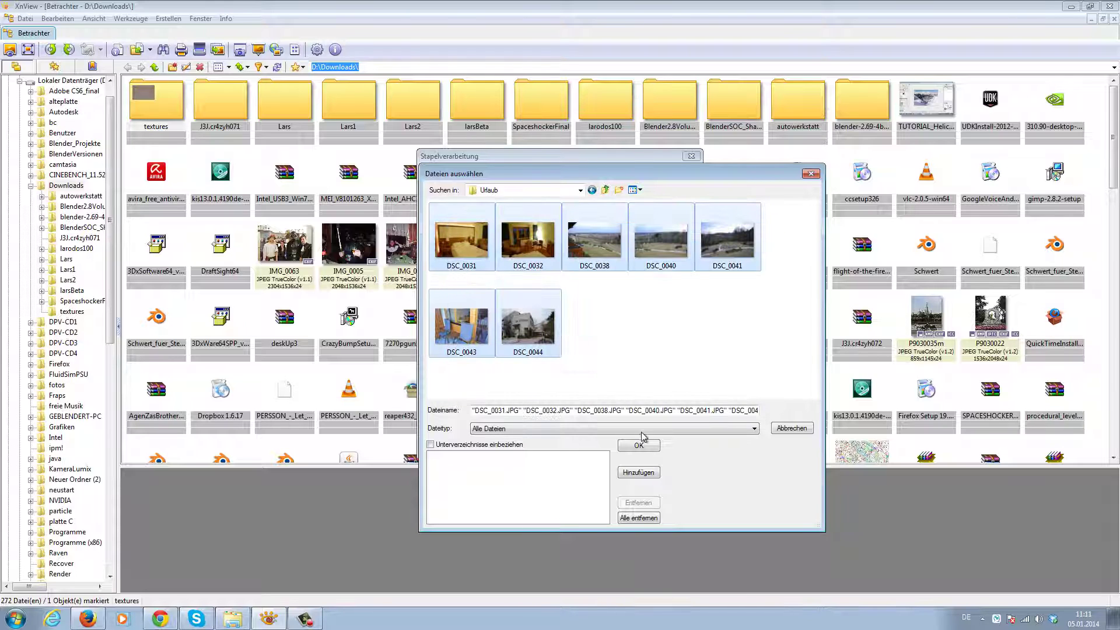
{"action": "left_click", "coordinate": [646, 447]}
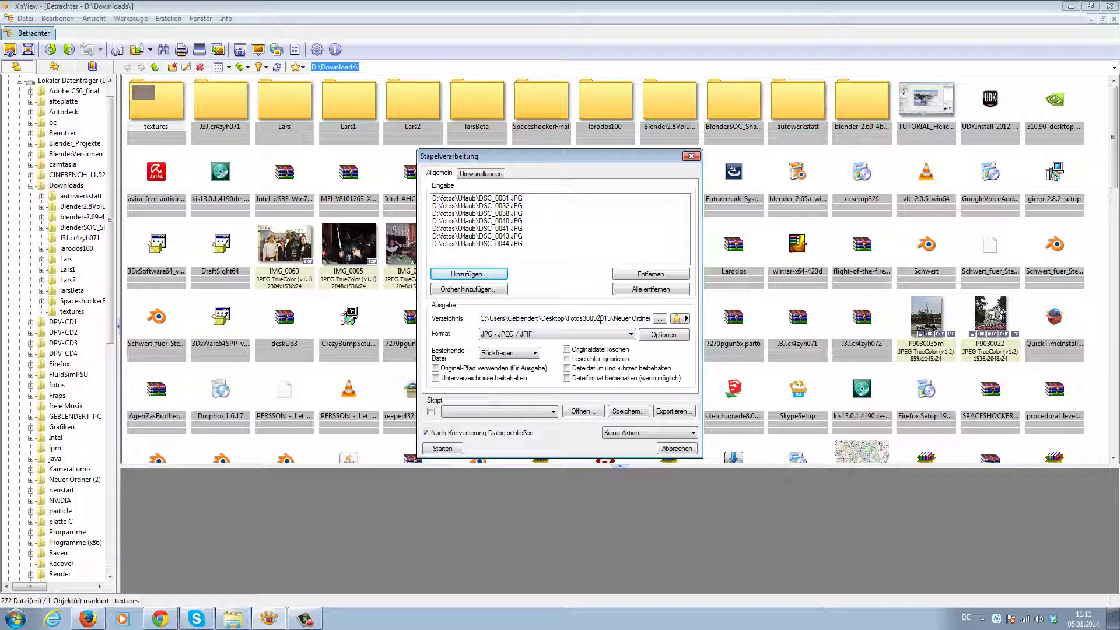
- Browse the output folder picker to the fotos folder on drive D
{"action": "left_click", "coordinate": [660, 319]}
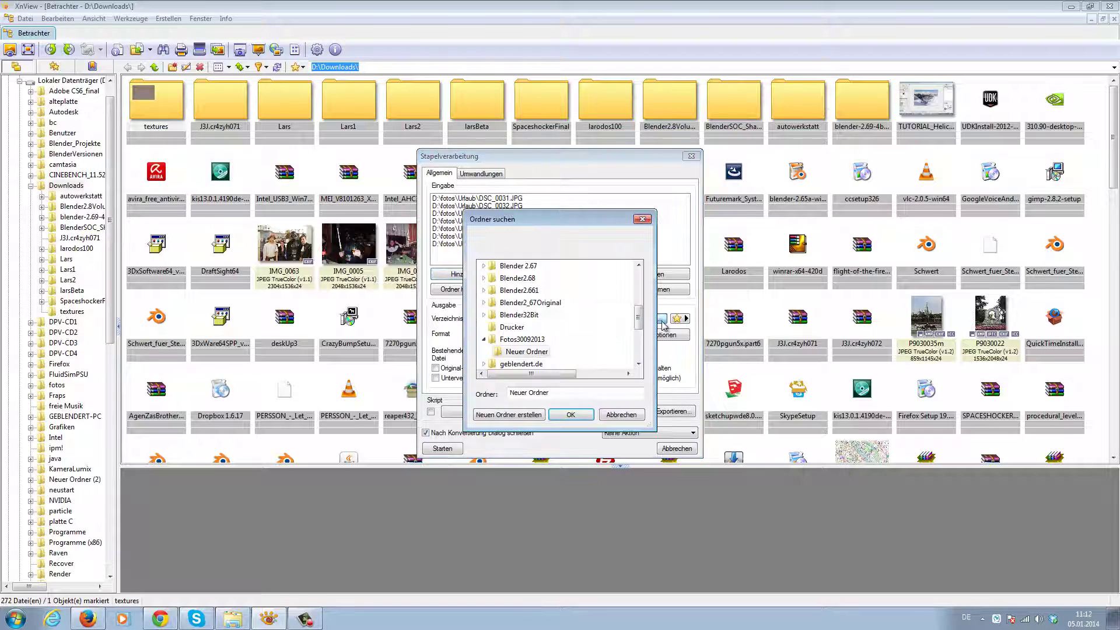
{"action": "left_click_drag", "start_coordinate": [638, 318], "coordinate": [640, 280]}
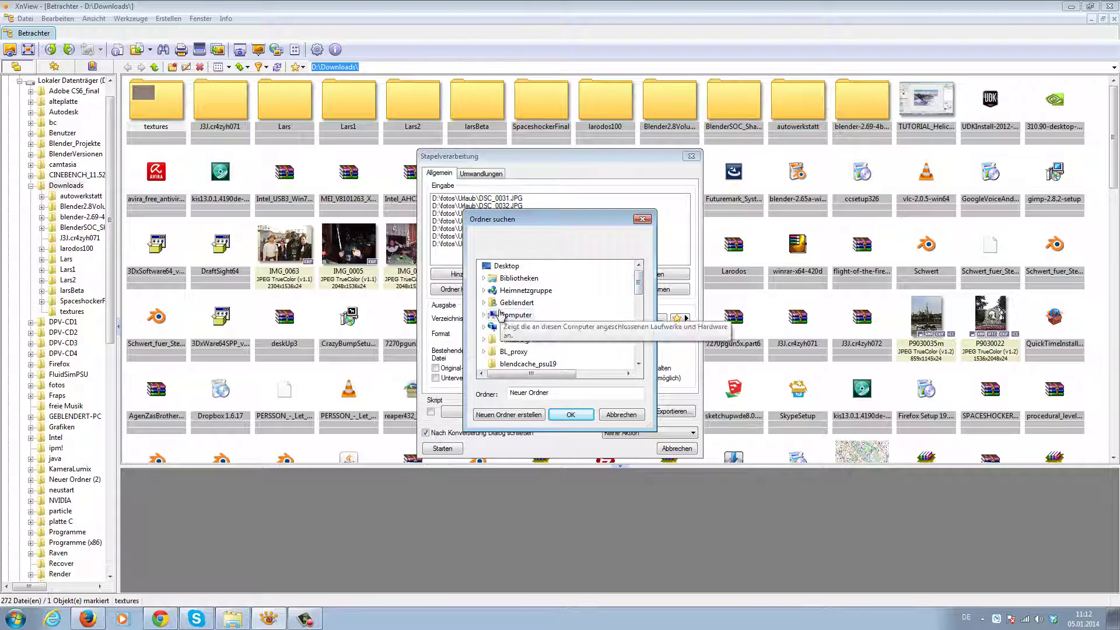
{"action": "left_click", "coordinate": [485, 316]}
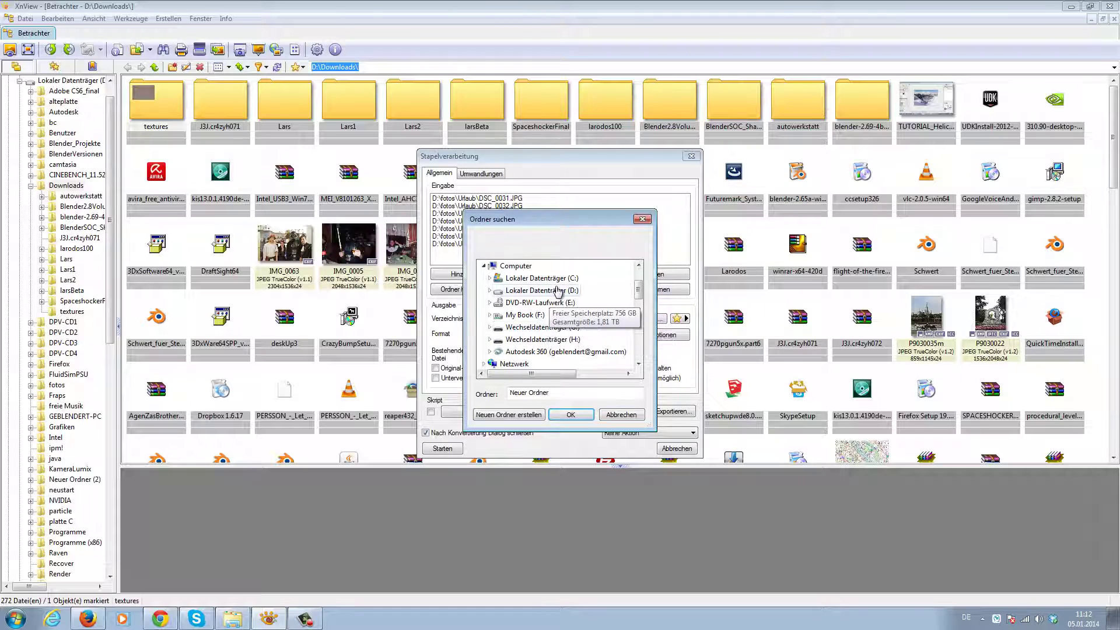
{"action": "left_click", "coordinate": [555, 291]}
{"action": "left_click_drag", "start_coordinate": [638, 278], "coordinate": [640, 303]}
{"action": "left_click", "coordinate": [519, 339]}
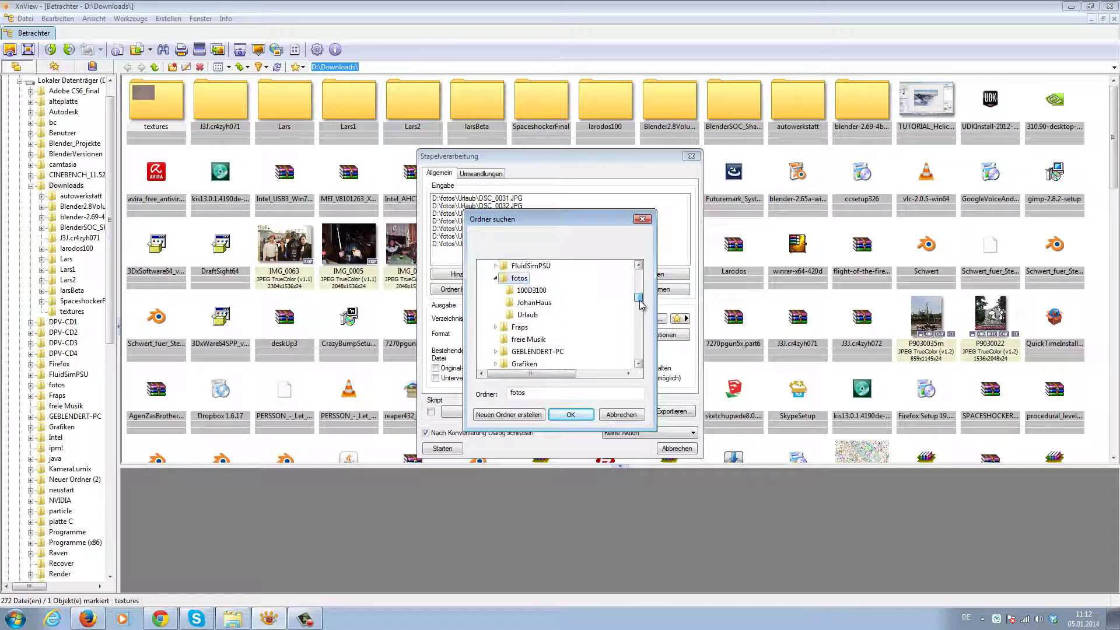
- Create a new folder UrlaubConvert inside fotos and confirm it as the output directory
{"action": "left_click", "coordinate": [525, 415]}
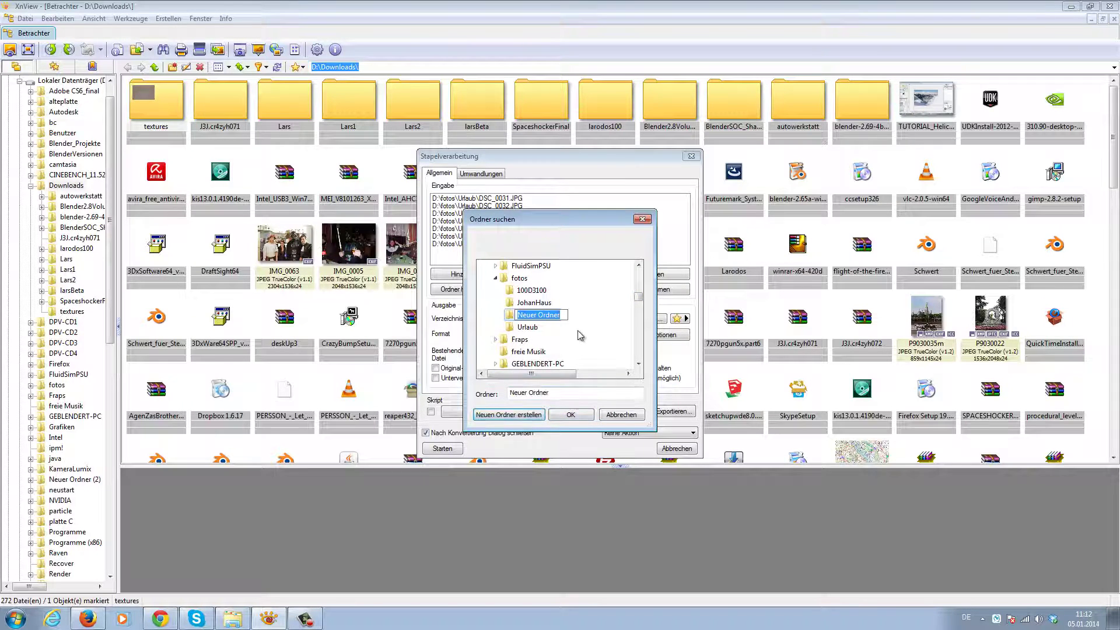
{"action": "type", "text": "U"}
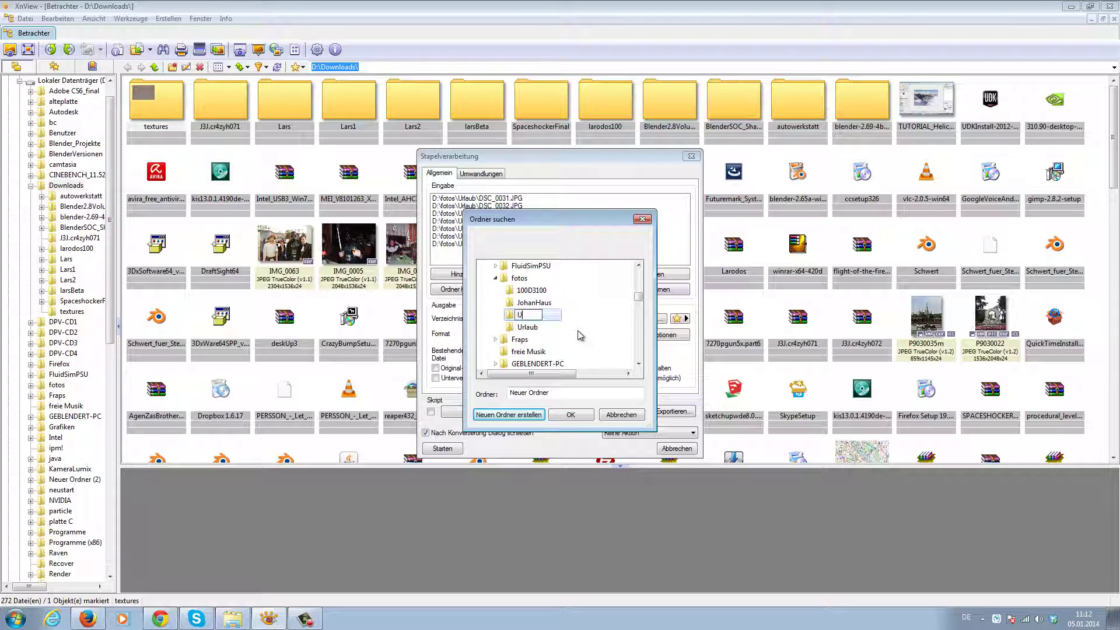
{"action": "type", "text": "rlaub"}
{"action": "type", "text": "Conve"}
{"action": "type", "text": "rt"}
{"action": "key", "text": "Return"}
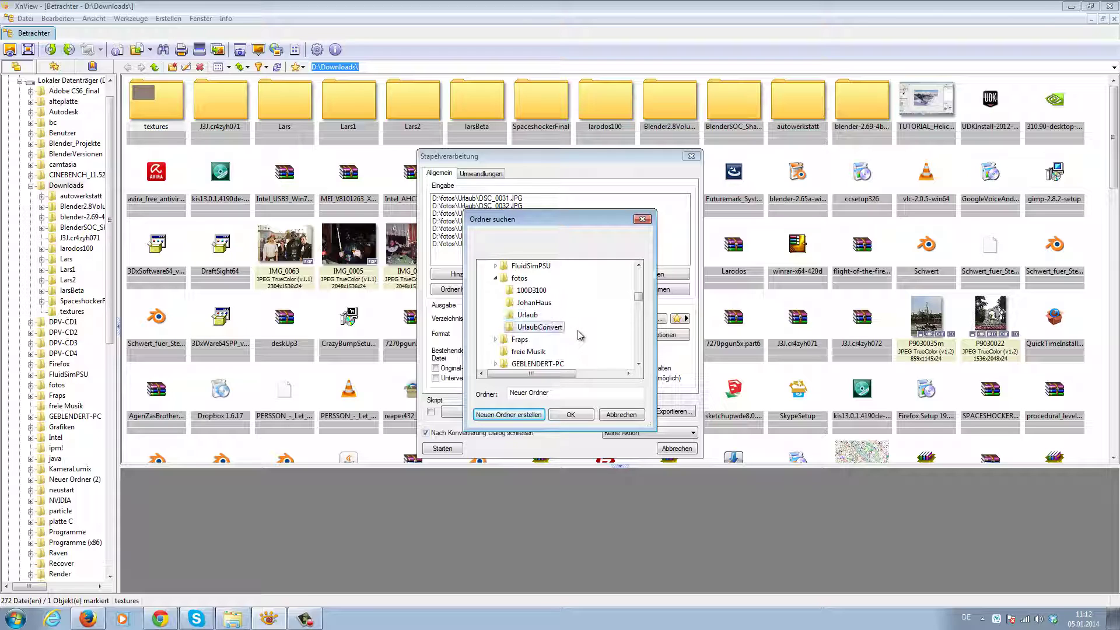
{"action": "left_click", "coordinate": [576, 417]}
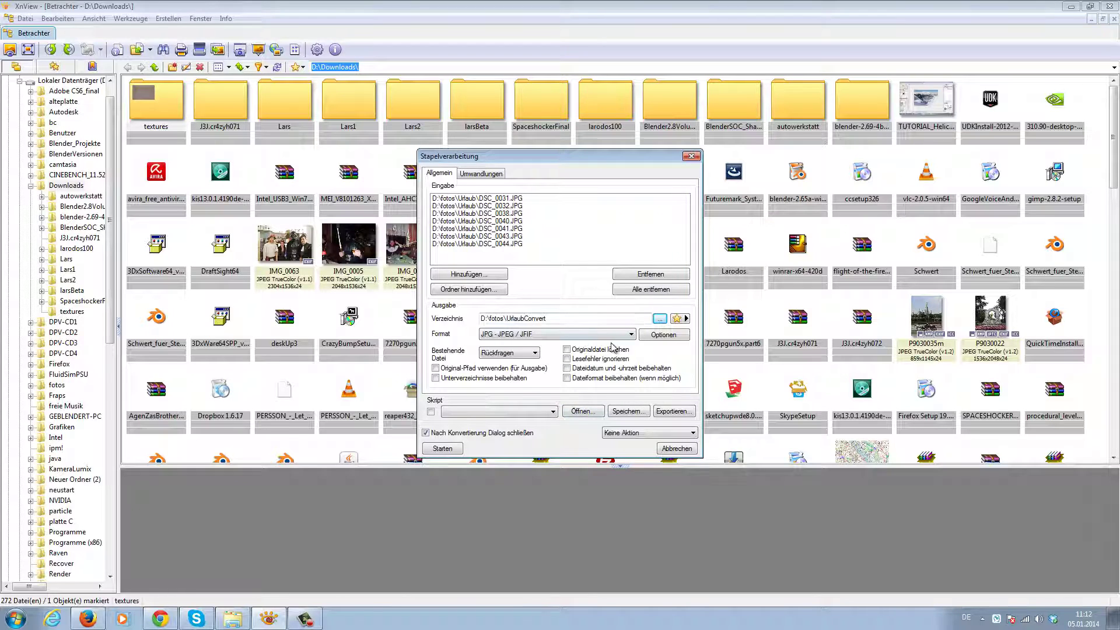
- Set the JPEG output quality to 41 and start converting the seven Urlaub photos
{"action": "left_click", "coordinate": [633, 335]}
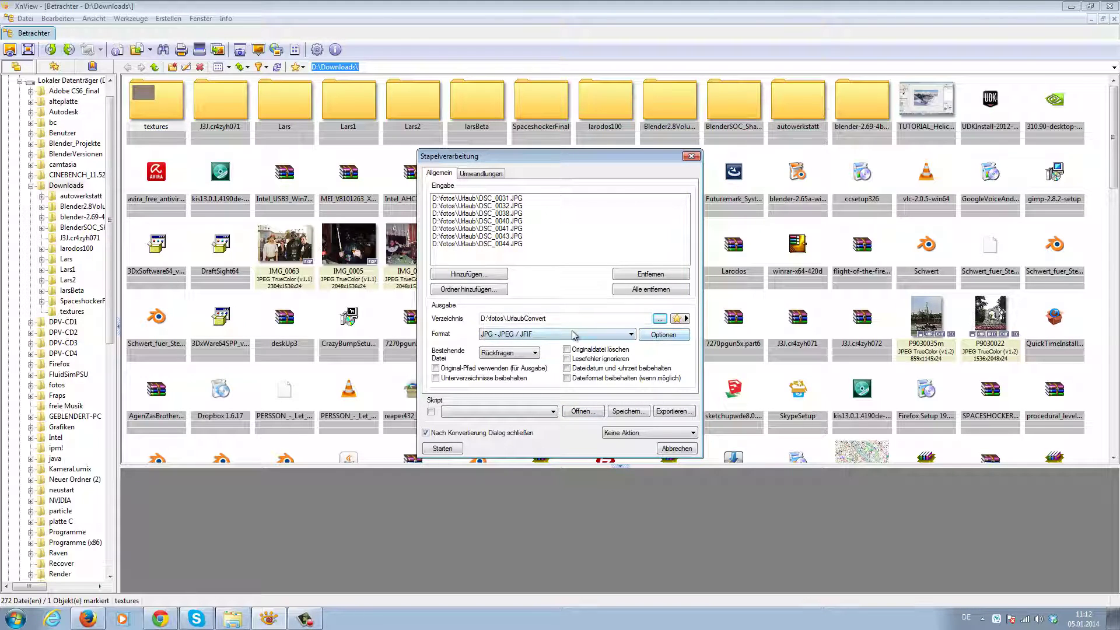
{"action": "left_click", "coordinate": [664, 338]}
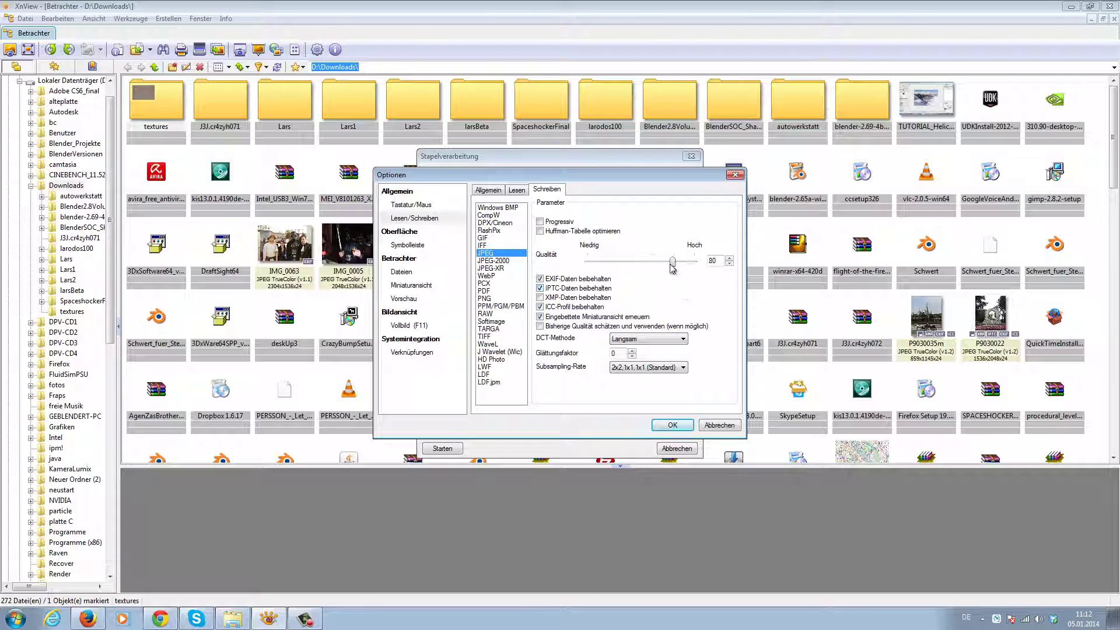
{"action": "left_click_drag", "start_coordinate": [672, 261], "coordinate": [632, 265]}
{"action": "left_click_drag", "start_coordinate": [630, 263], "coordinate": [632, 265]}
{"action": "left_click", "coordinate": [674, 426]}
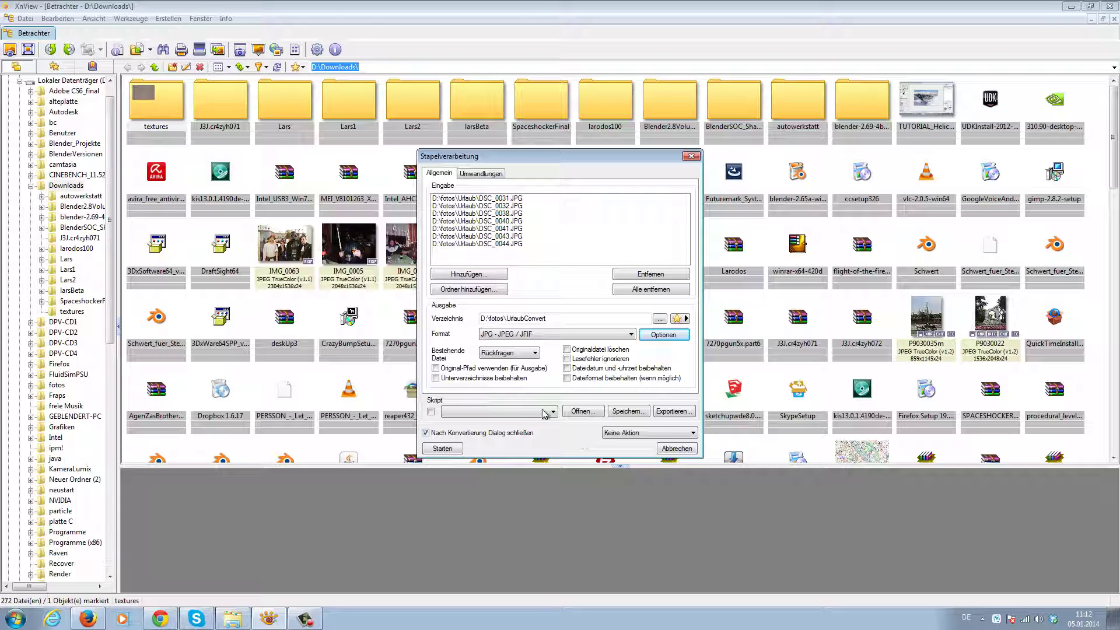
{"action": "left_click", "coordinate": [458, 450]}
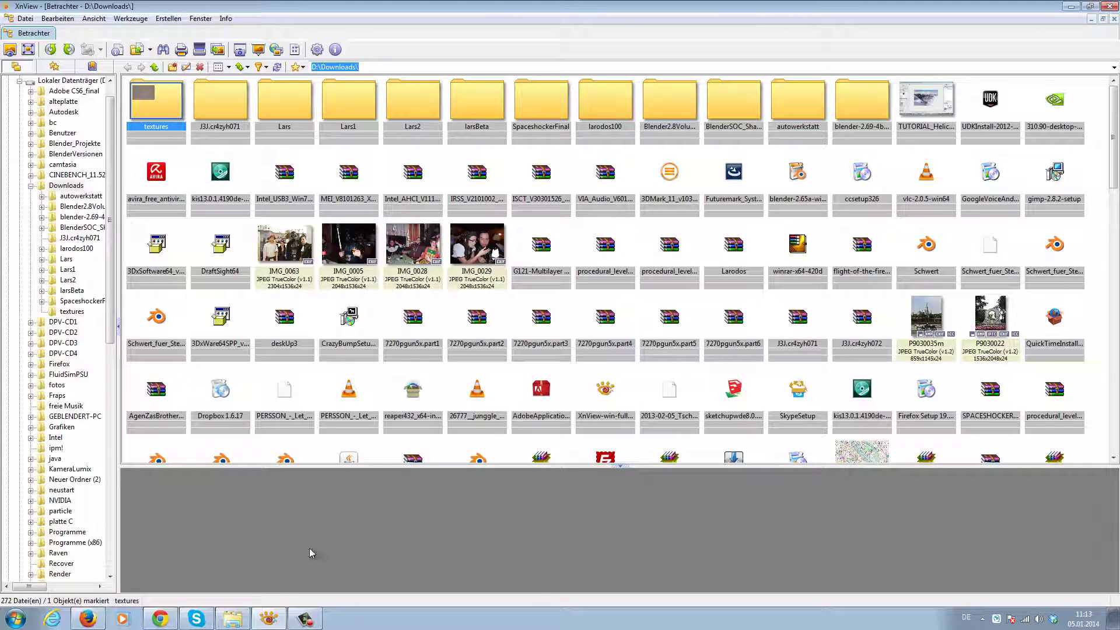
- Open fotos in Explorer and check Urlaub's properties: 7 files, 43.5 MB
{"action": "left_click", "coordinate": [240, 621]}
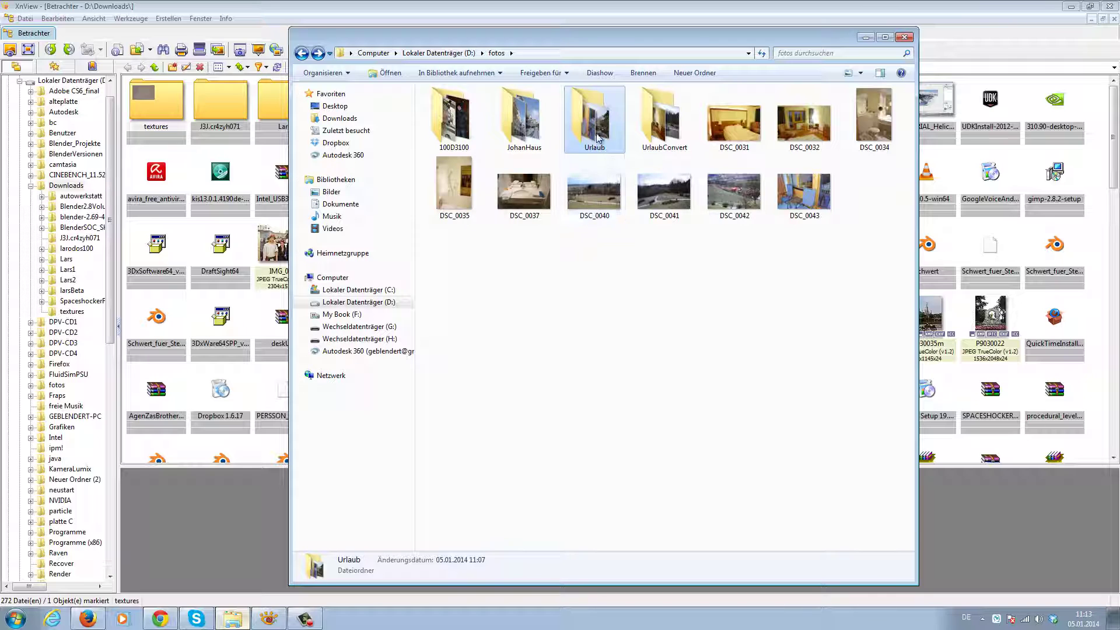
{"action": "right_click", "coordinate": [596, 116]}
{"action": "left_click", "coordinate": [636, 599]}
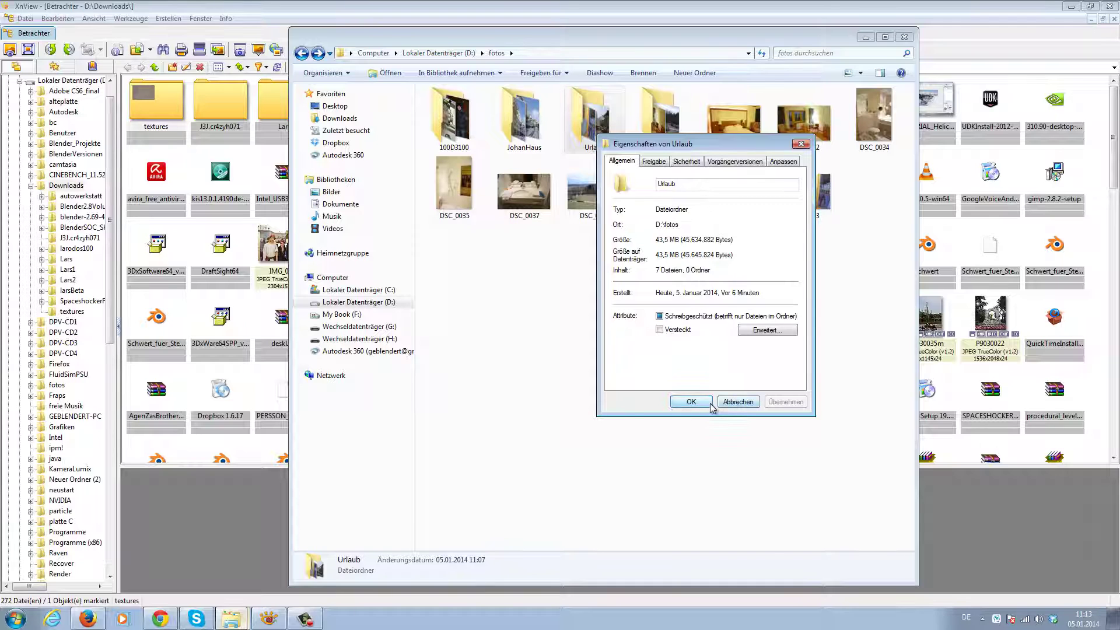
{"action": "left_click", "coordinate": [692, 402]}
- Check UrlaubConvert's properties: 7 files totalling 5.52 MB
{"action": "left_click", "coordinate": [671, 124]}
{"action": "right_click", "coordinate": [666, 124]}
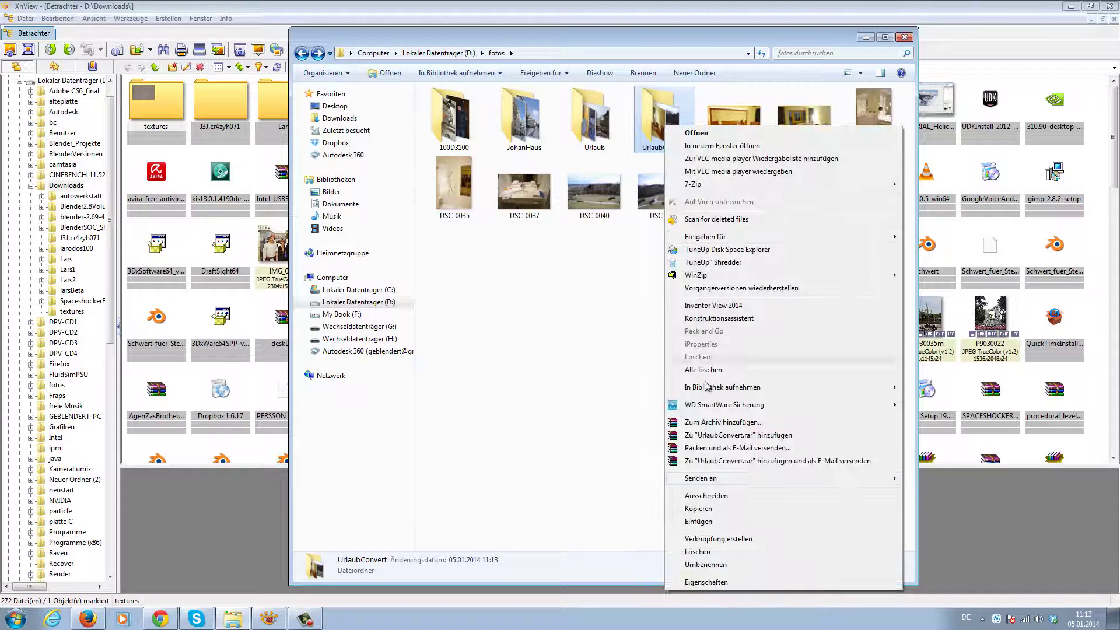
{"action": "left_click", "coordinate": [721, 582]}
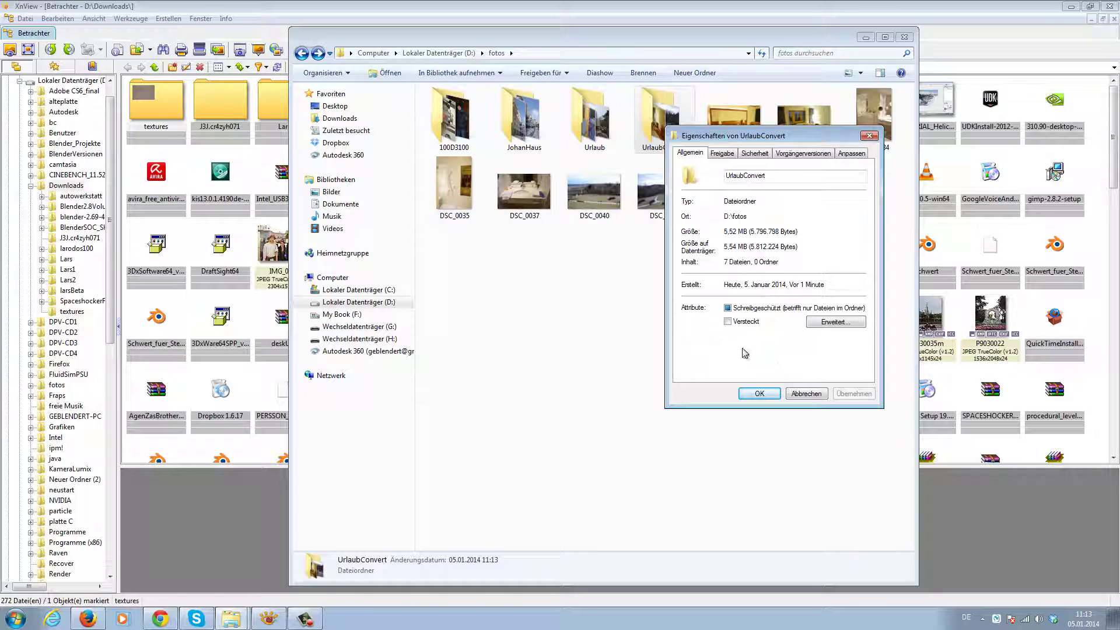
{"action": "left_click", "coordinate": [775, 396]}
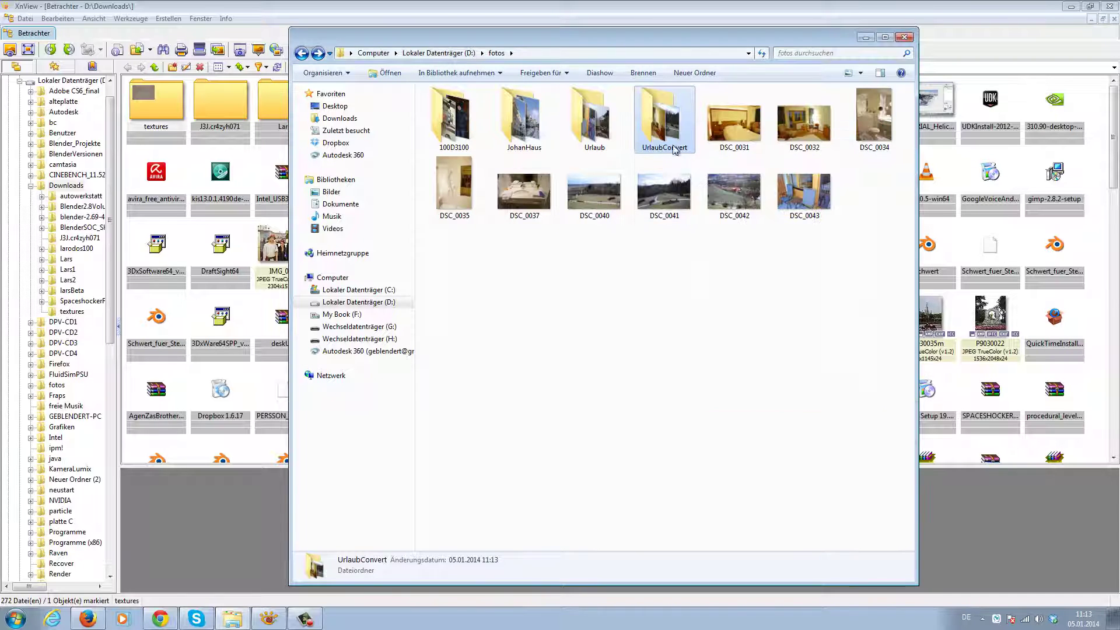
- Open the converted DSC_0031 from UrlaubConvert in Photo Viewer and zoom in to inspect it
{"action": "double_click", "coordinate": [659, 119]}
{"action": "double_click", "coordinate": [456, 109]}
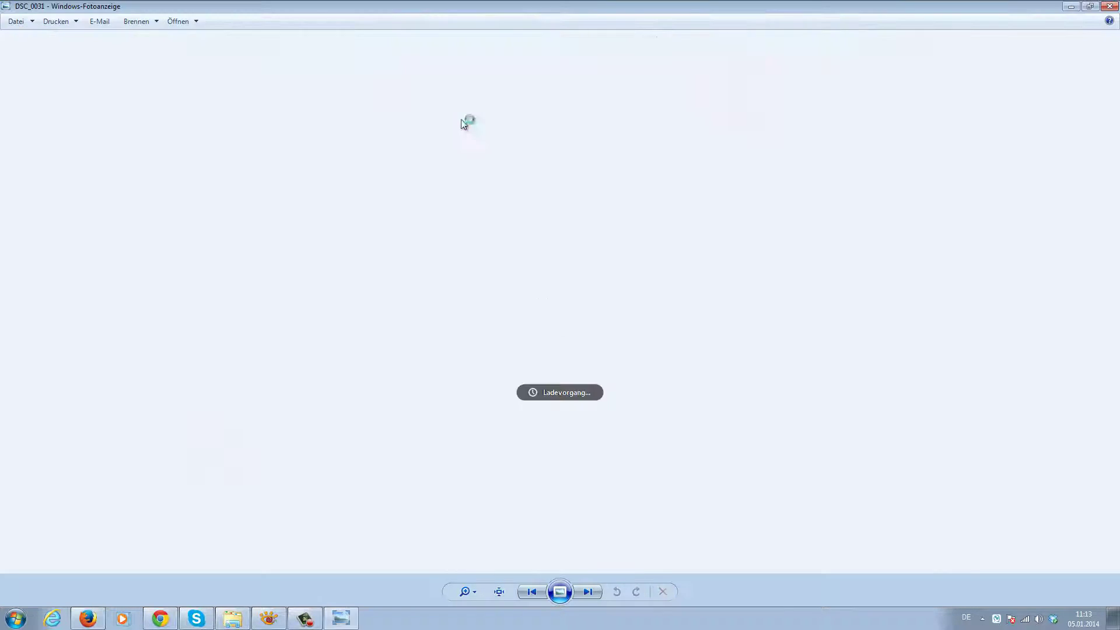
{"action": "scroll", "coordinate": [709, 373], "scroll_direction": "up", "scroll_amount": 3}
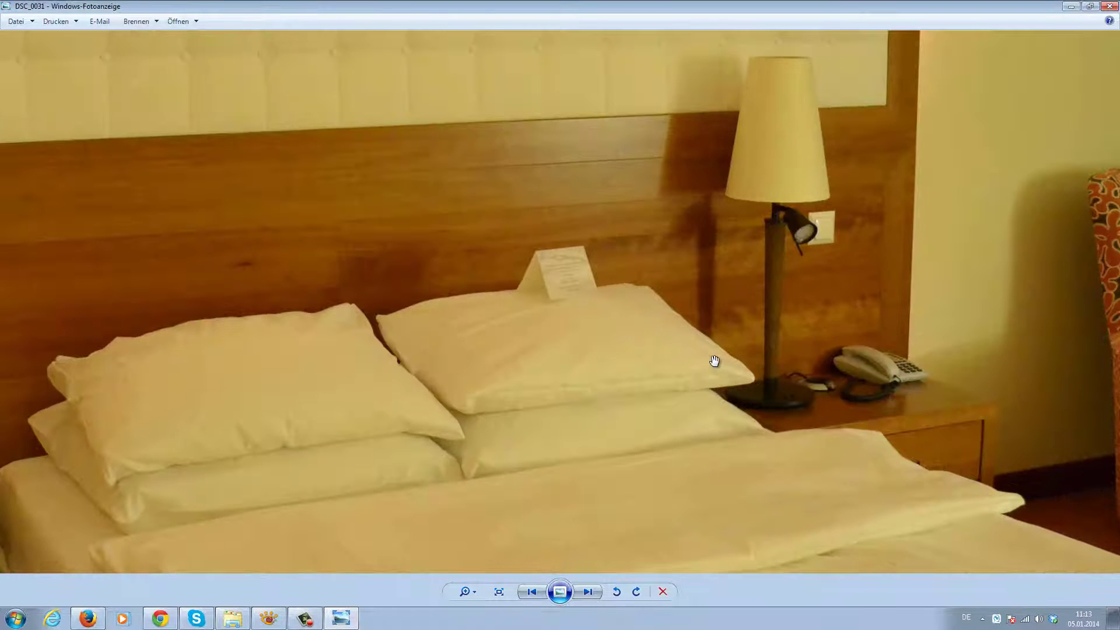
{"action": "scroll", "coordinate": [662, 177], "scroll_direction": "up", "scroll_amount": 2}
{"action": "scroll", "coordinate": [662, 175], "scroll_direction": "up", "scroll_amount": 1}
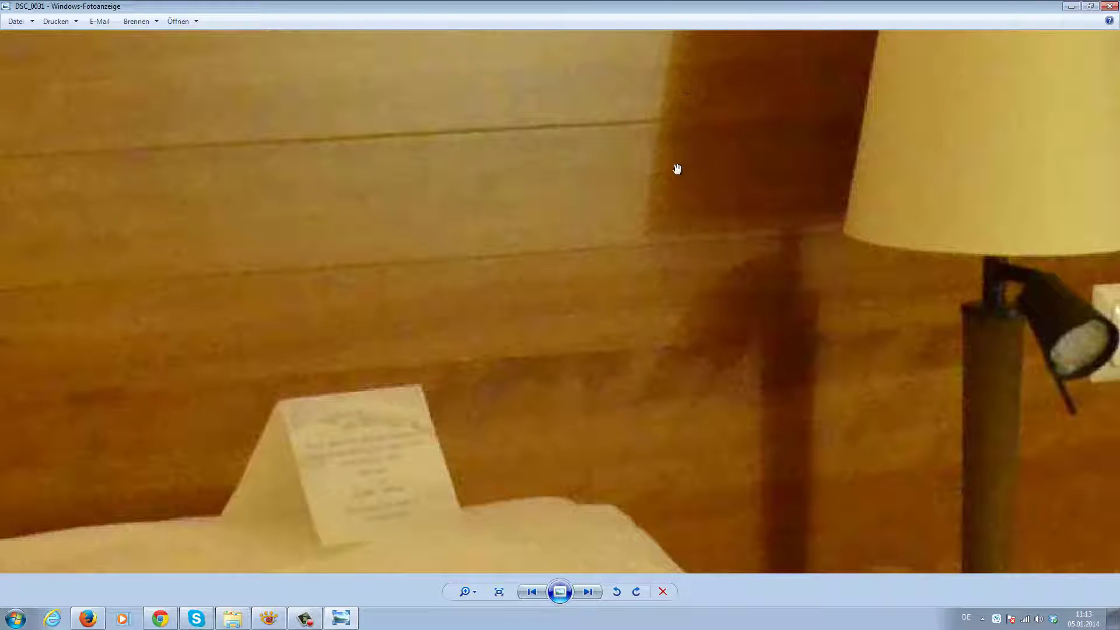
{"action": "scroll", "coordinate": [682, 273], "scroll_direction": "down", "scroll_amount": 3}
{"action": "scroll", "coordinate": [685, 276], "scroll_direction": "down", "scroll_amount": 1}
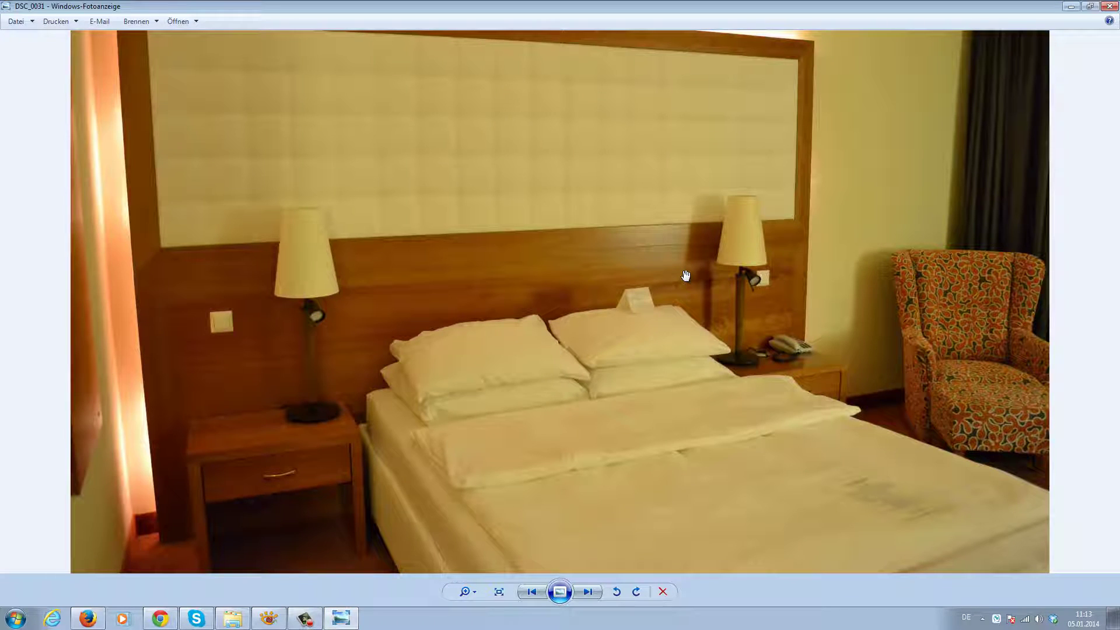
- Page through converted photos DSC_0032 to DSC_0044 and back around, then close the viewer
{"action": "left_click", "coordinate": [589, 597]}
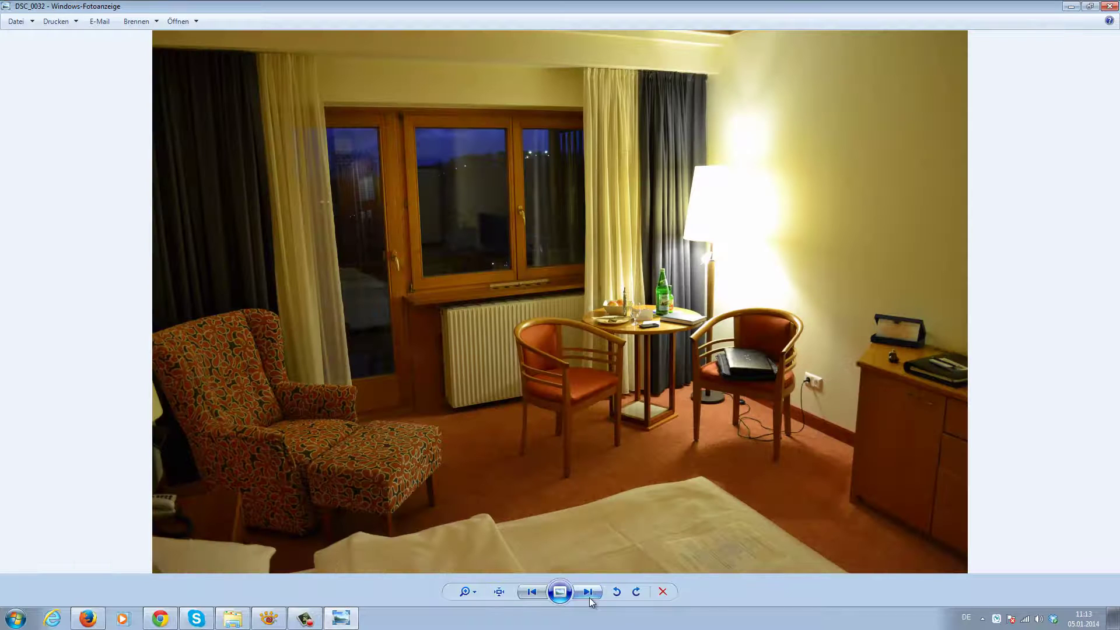
{"action": "left_click", "coordinate": [590, 598]}
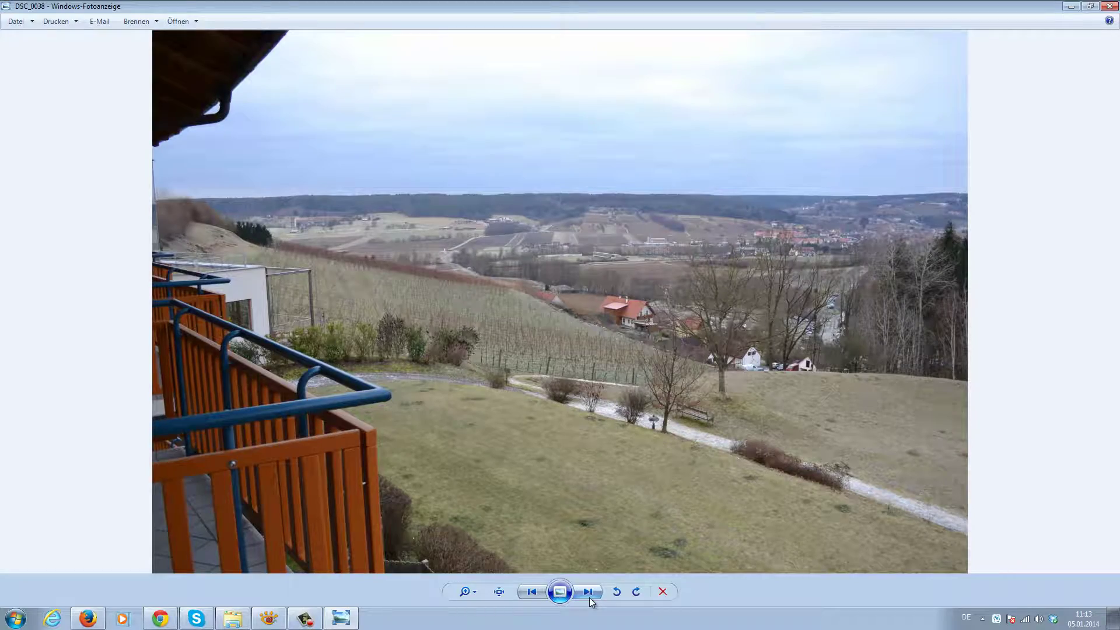
{"action": "left_click", "coordinate": [590, 597]}
{"action": "left_click", "coordinate": [588, 592]}
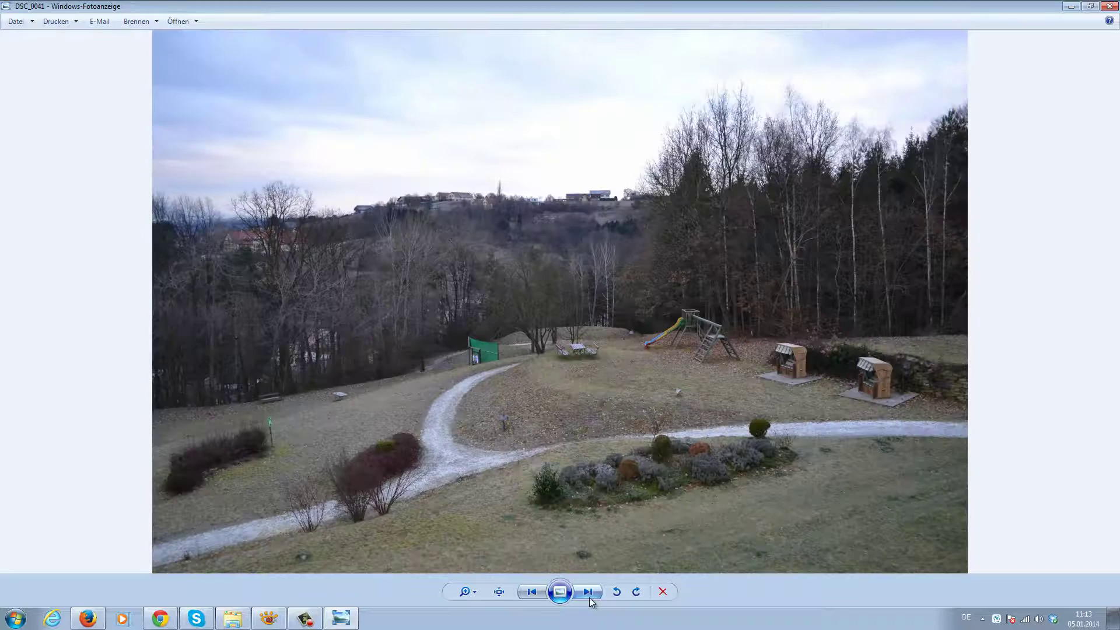
{"action": "scroll", "coordinate": [646, 447], "scroll_direction": "up", "scroll_amount": 3}
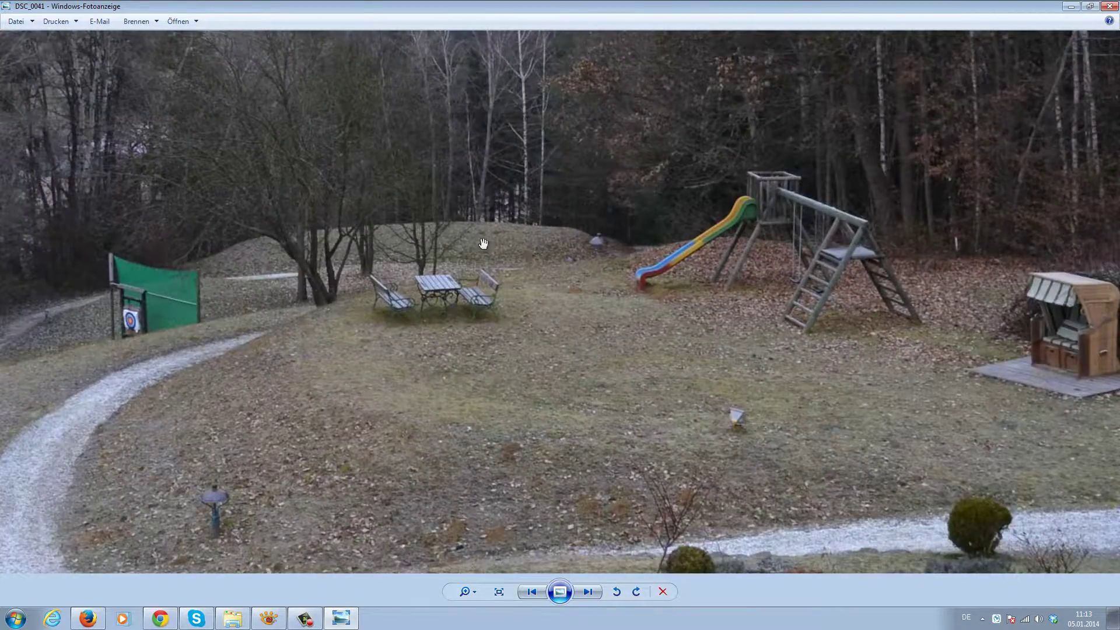
{"action": "scroll", "coordinate": [484, 243], "scroll_direction": "down", "scroll_amount": 1}
{"action": "scroll", "coordinate": [580, 280], "scroll_direction": "down", "scroll_amount": 1}
{"action": "scroll", "coordinate": [615, 297], "scroll_direction": "down", "scroll_amount": 1}
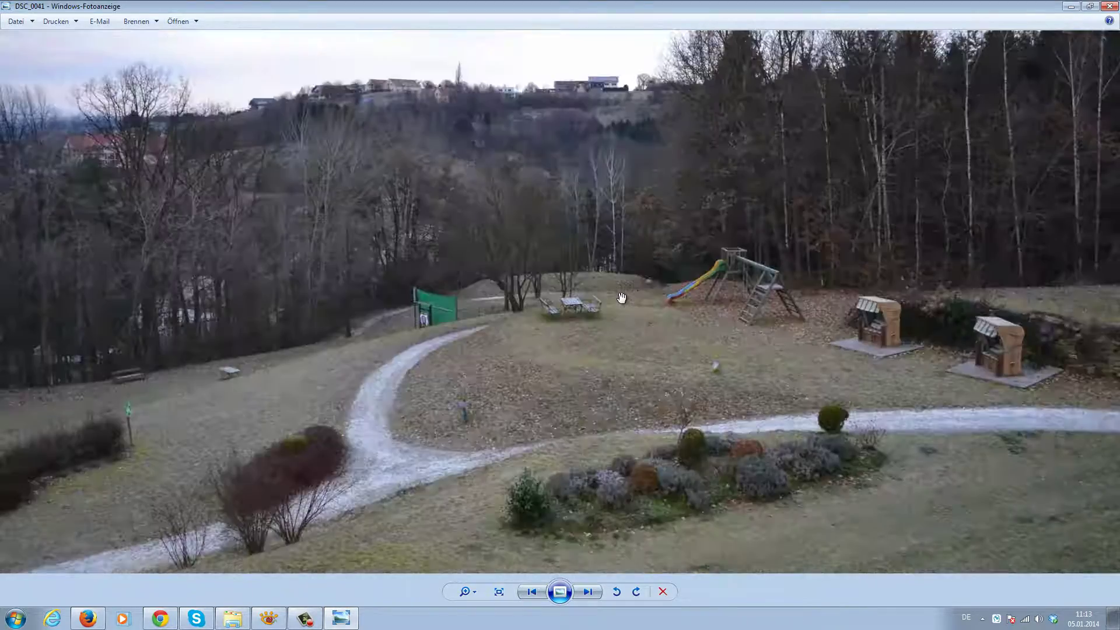
{"action": "scroll", "coordinate": [622, 298], "scroll_direction": "down", "scroll_amount": 1}
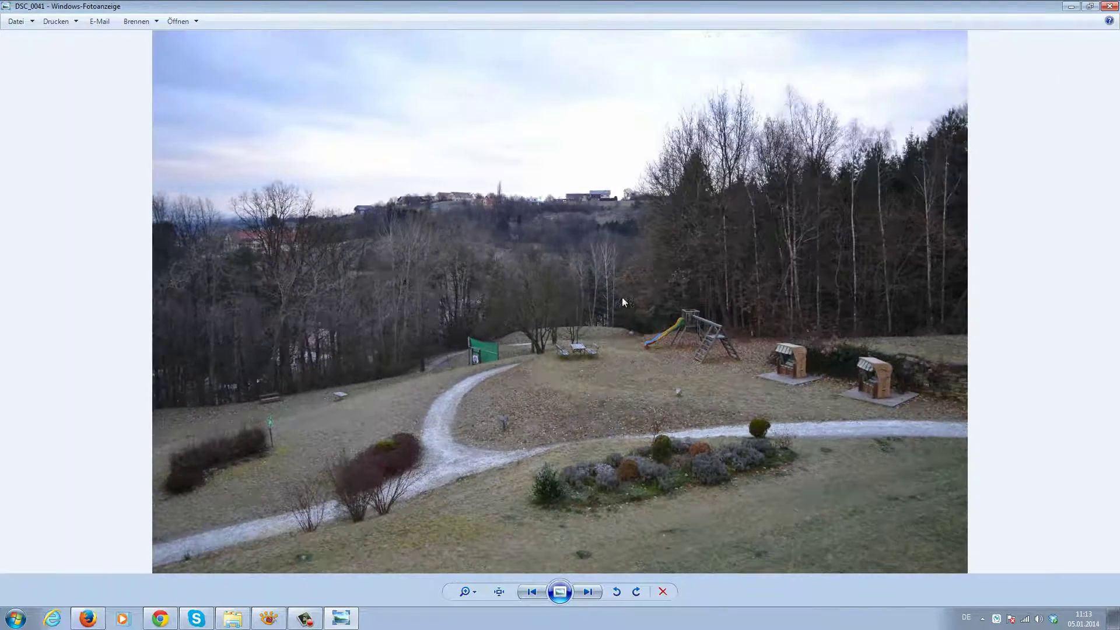
{"action": "left_click", "coordinate": [588, 593]}
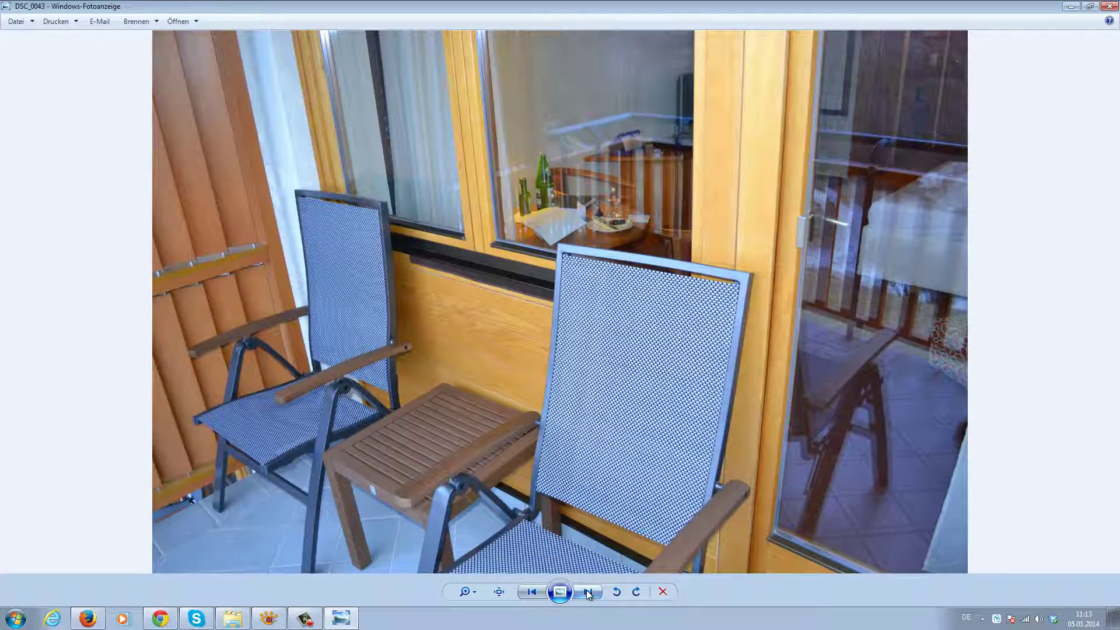
{"action": "left_click", "coordinate": [588, 593]}
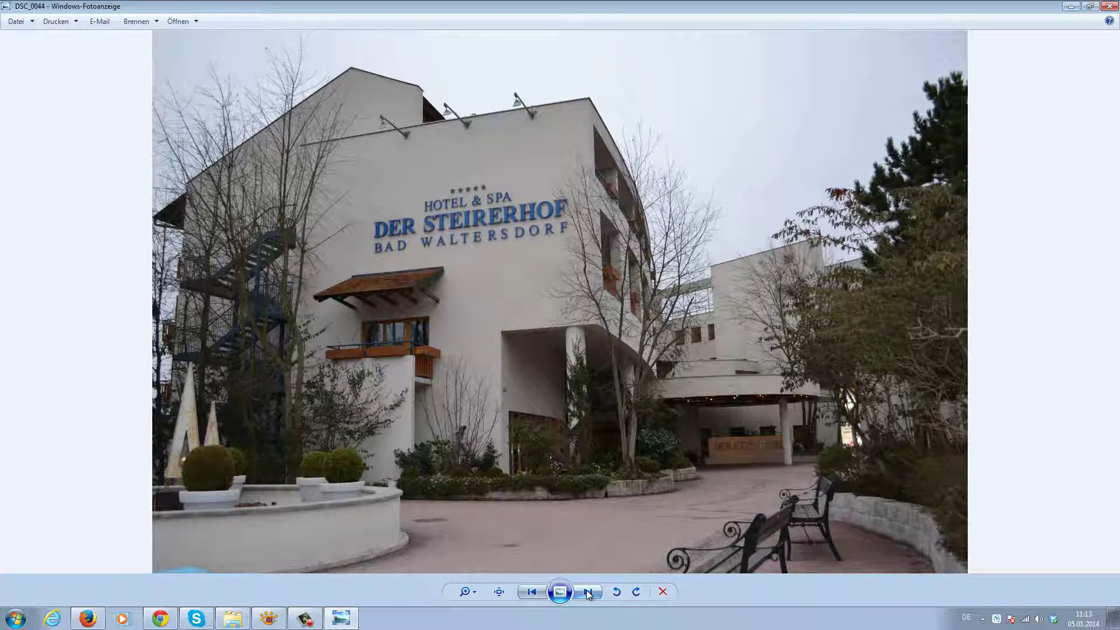
{"action": "left_click", "coordinate": [589, 592]}
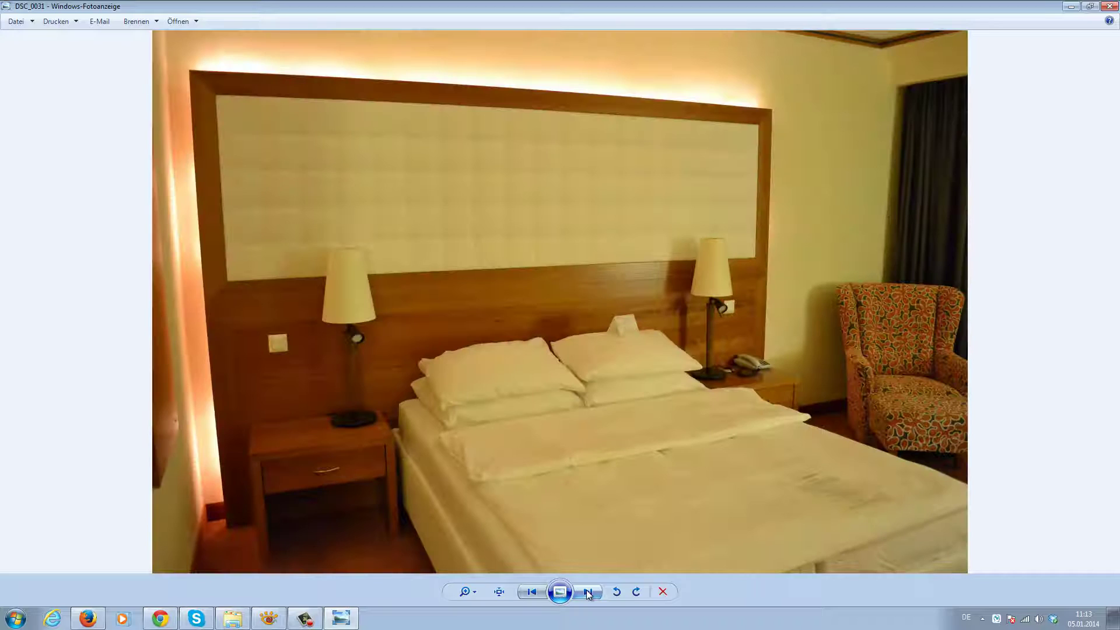
{"action": "left_click", "coordinate": [589, 592]}
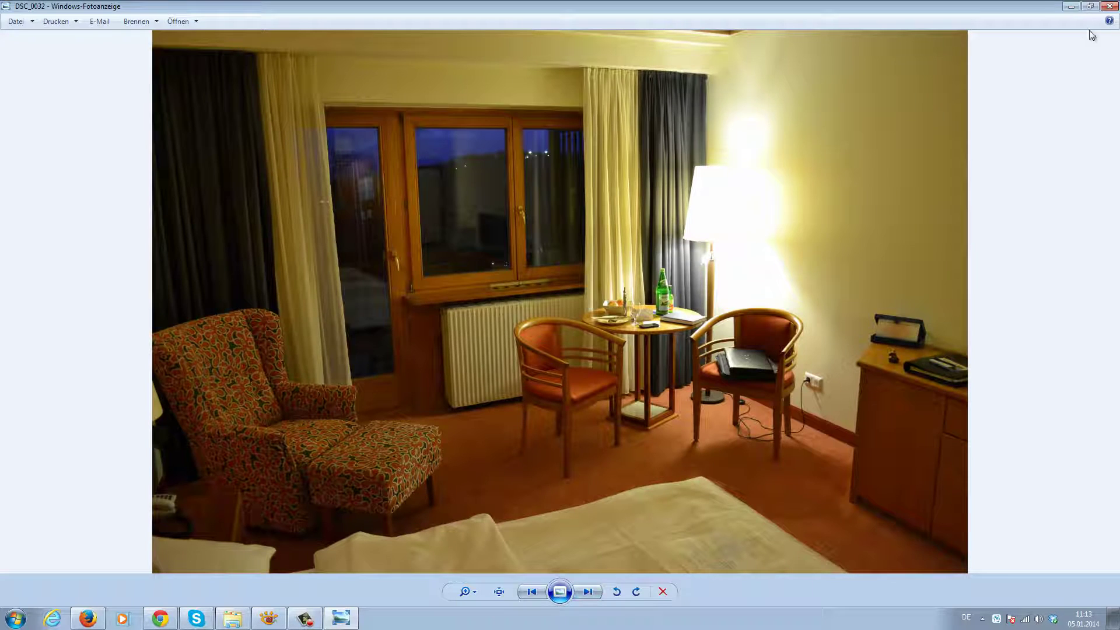
{"action": "left_click", "coordinate": [1108, 7]}
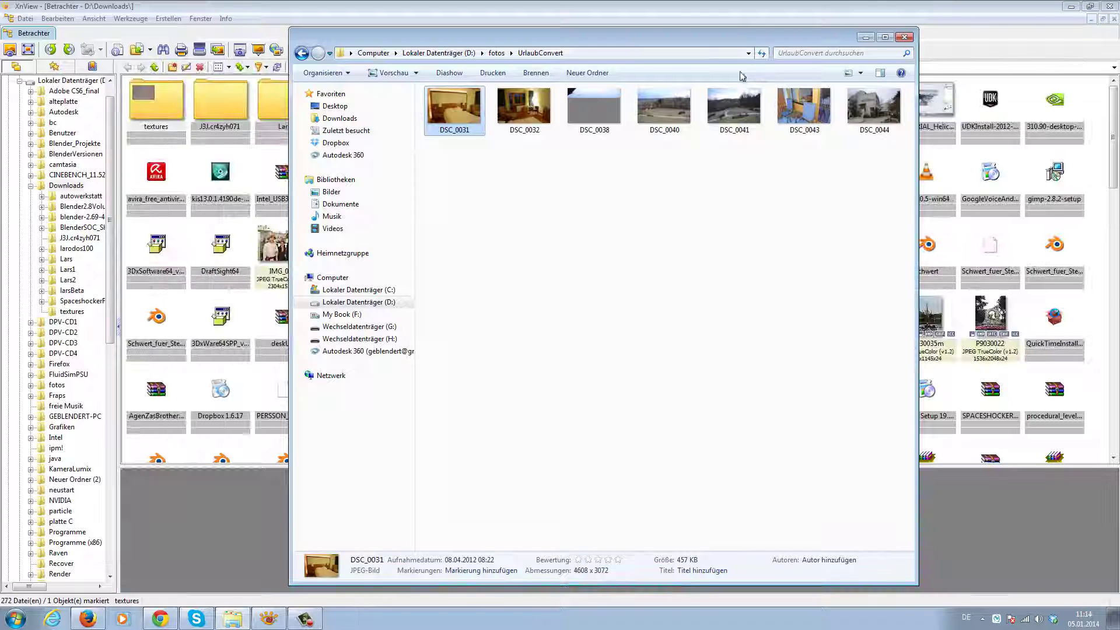
{"action": "left_click", "coordinate": [627, 269]}
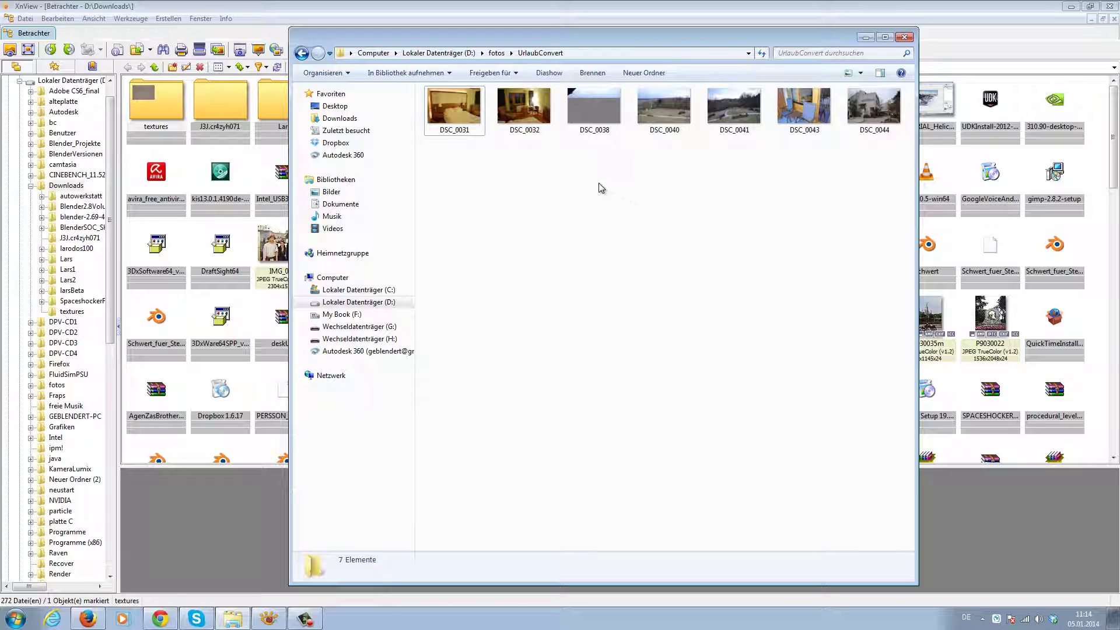
{"action": "left_click", "coordinate": [519, 99]}
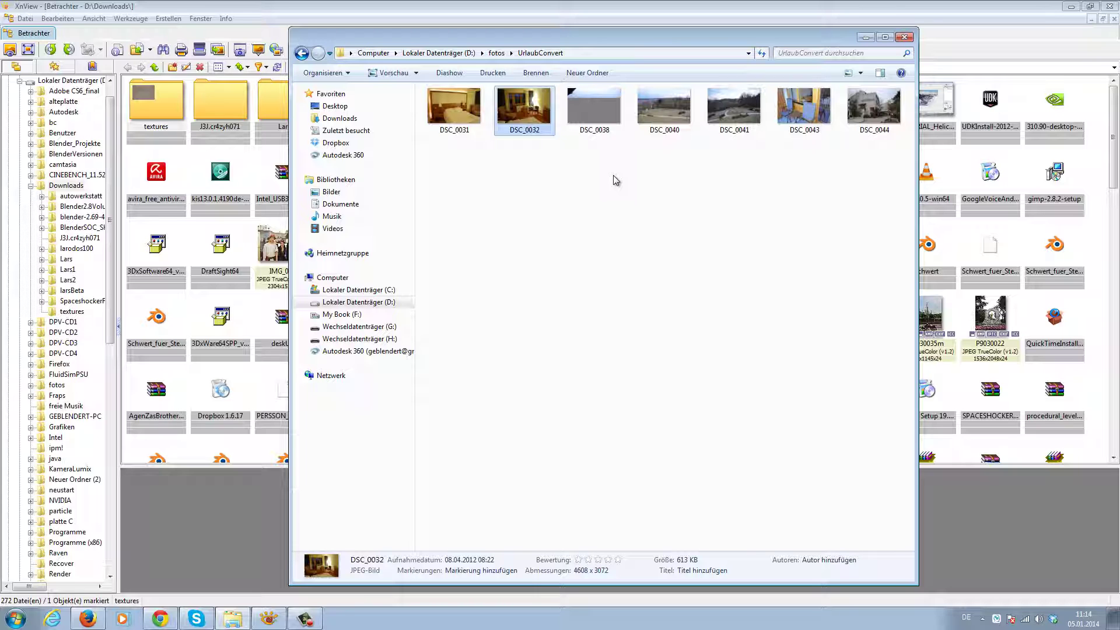
{"action": "left_click_drag", "start_coordinate": [652, 42], "coordinate": [641, 30]}
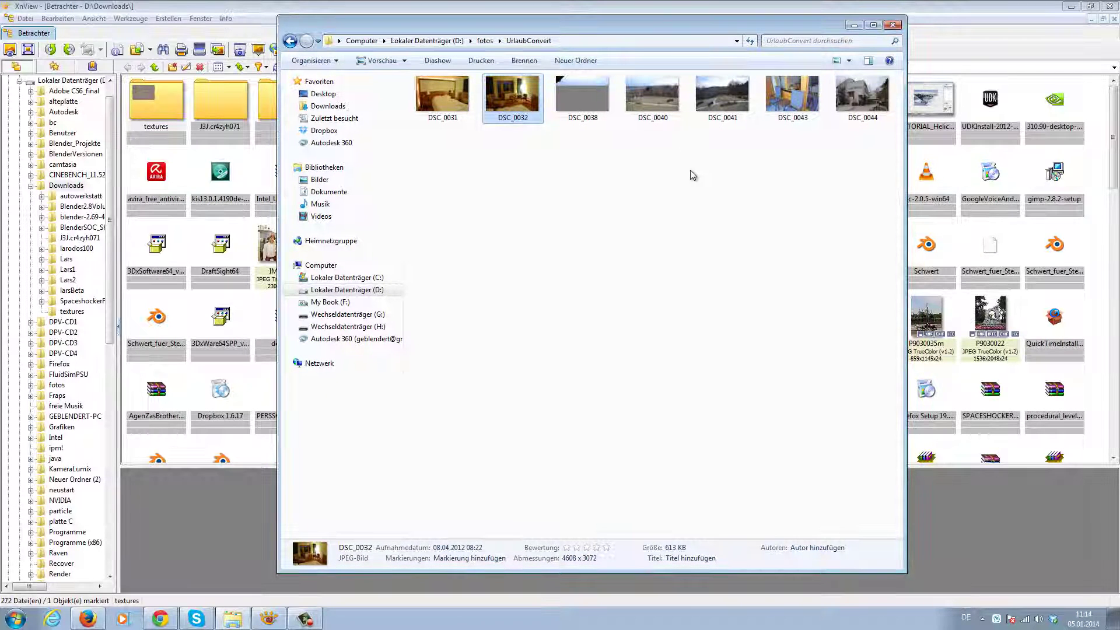